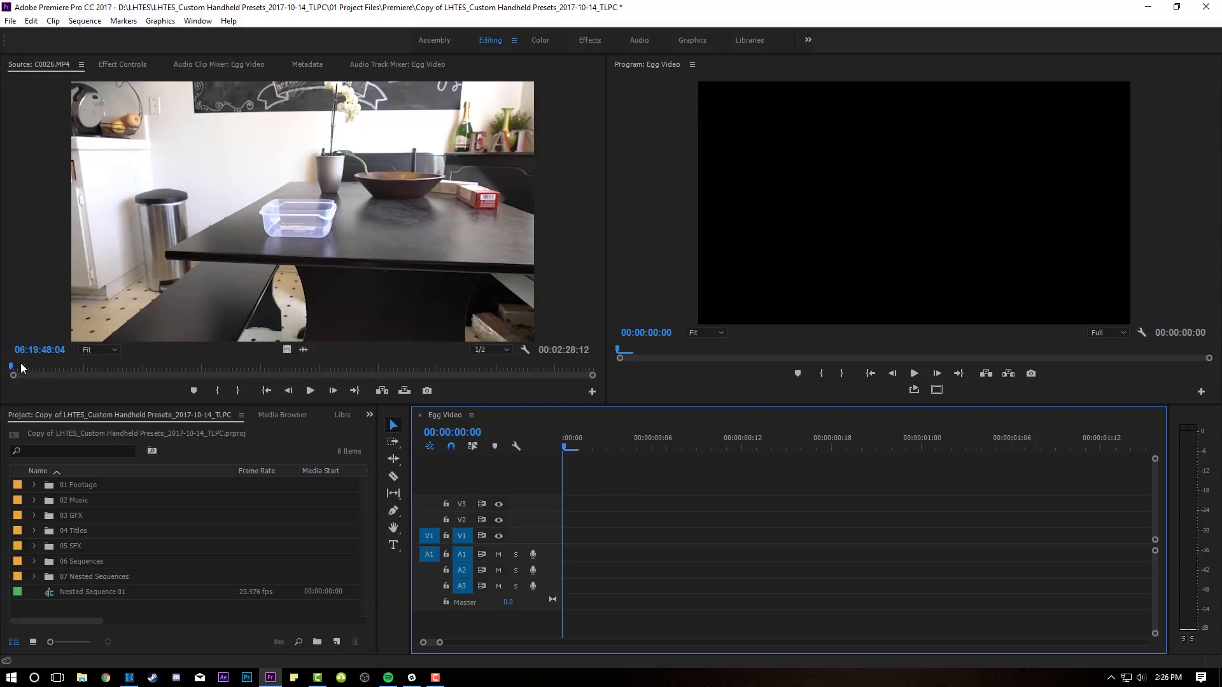
Scrub through C0026.MP4 to the hand above the empty container and play from there.
left_click_drag(23, 364, 71, 365)
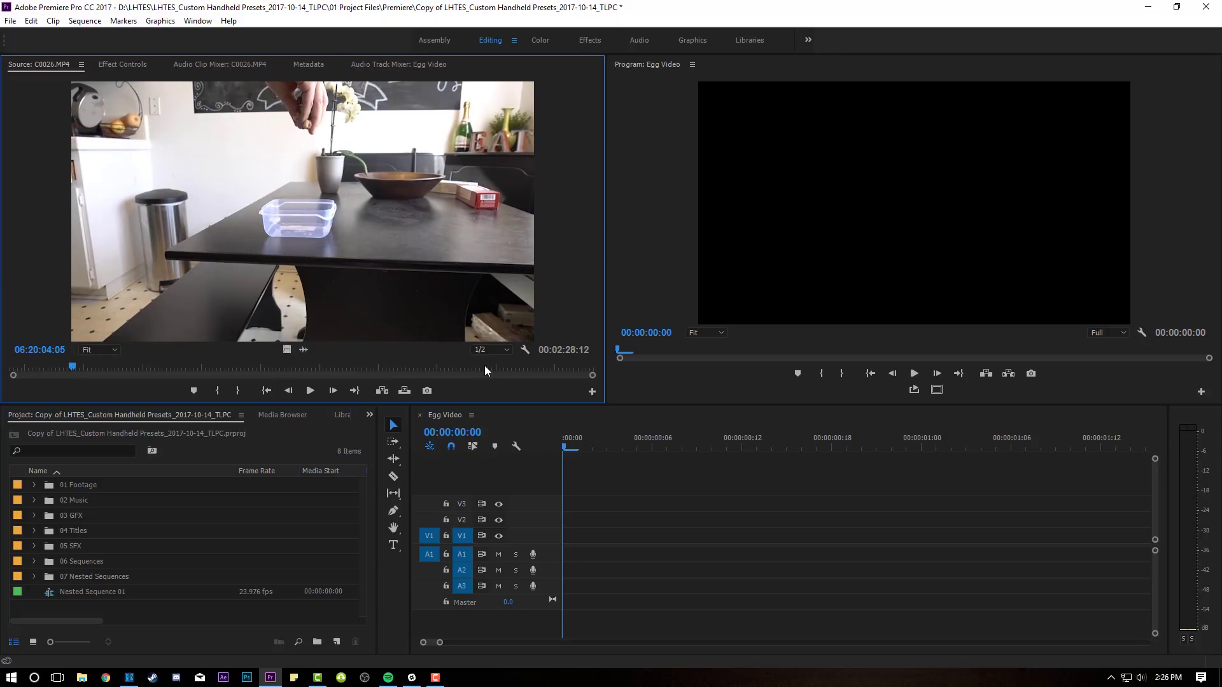
left_click_drag(486, 365, 528, 372)
key("space")
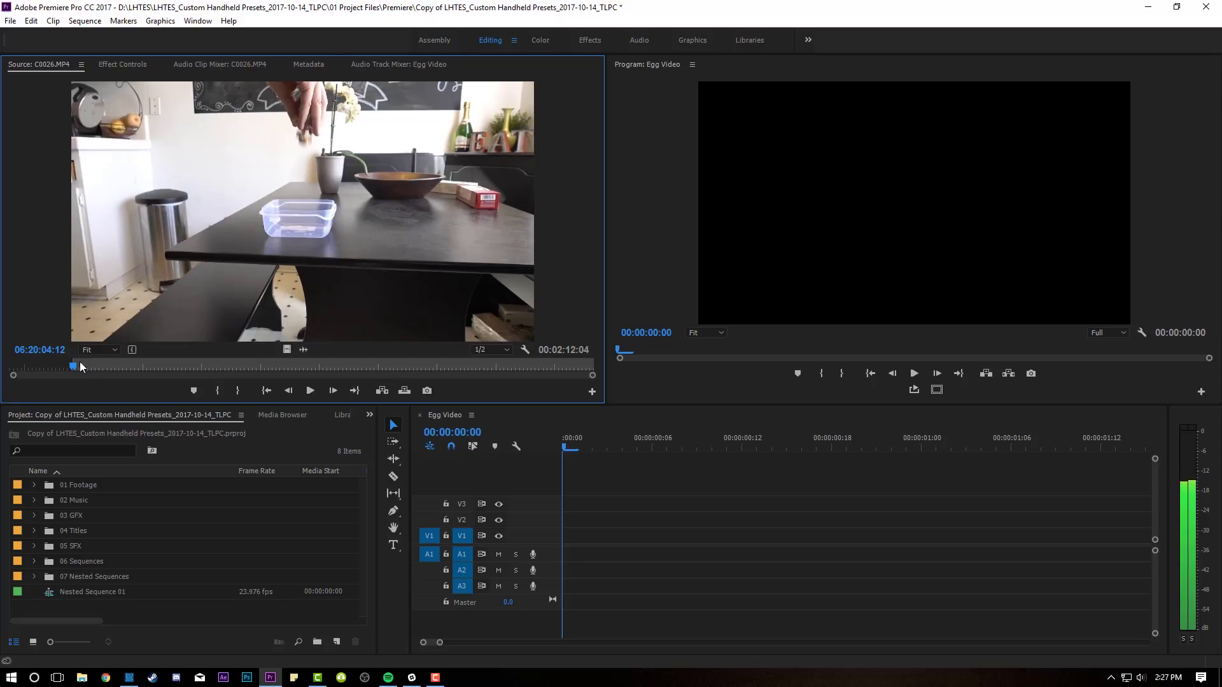
Mark the Out point of the hand-over-container shot and place it in Egg Video.
key("space")
key("space")
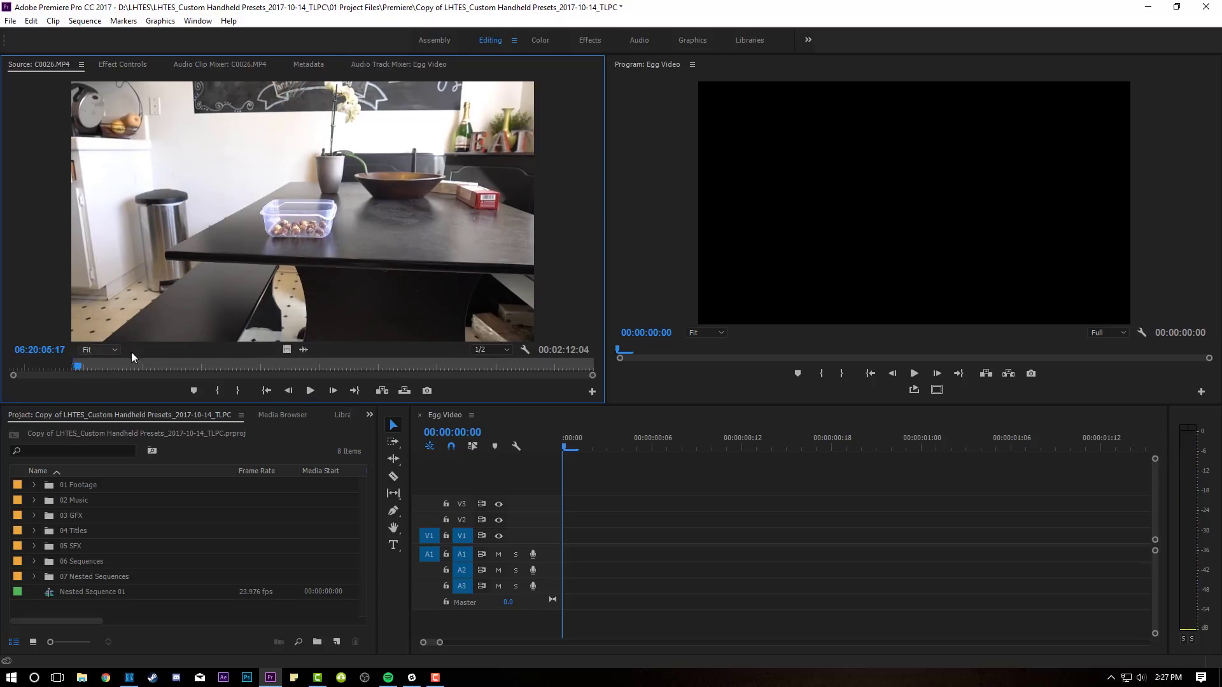
key("o")
left_click_drag(361, 243, 577, 572)
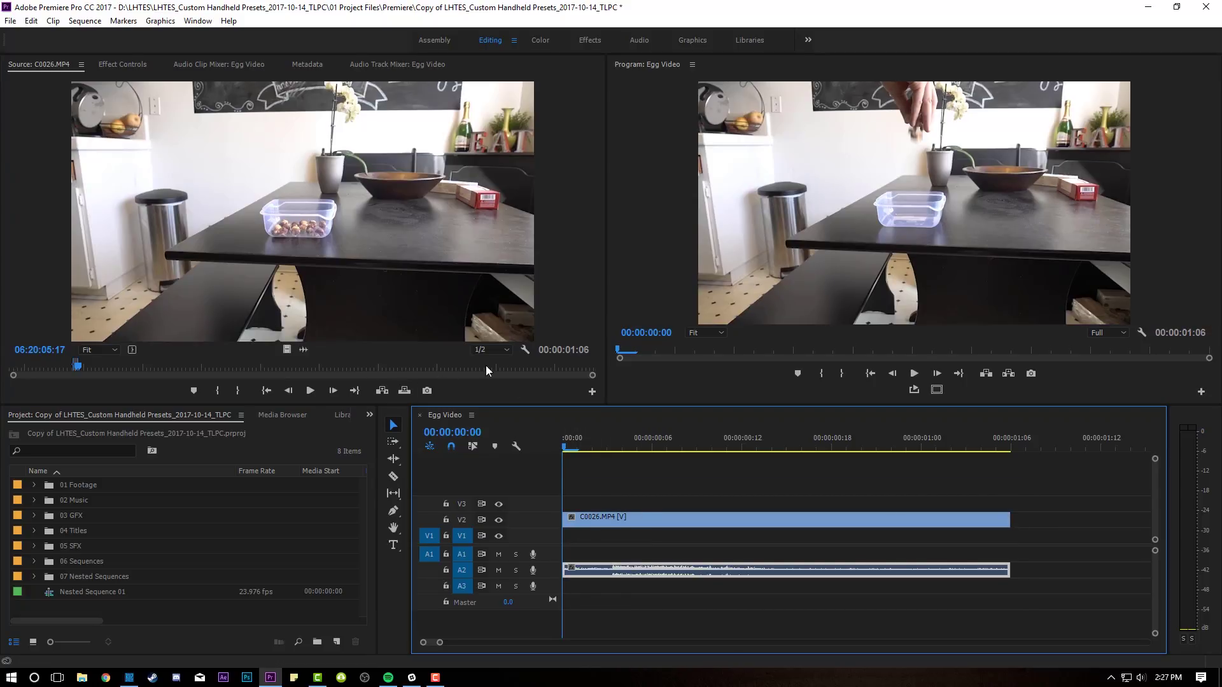
Mark the egg-cracking shot's In point, add it to V1, and align it at 00:00.
left_click_drag(486, 365, 527, 367)
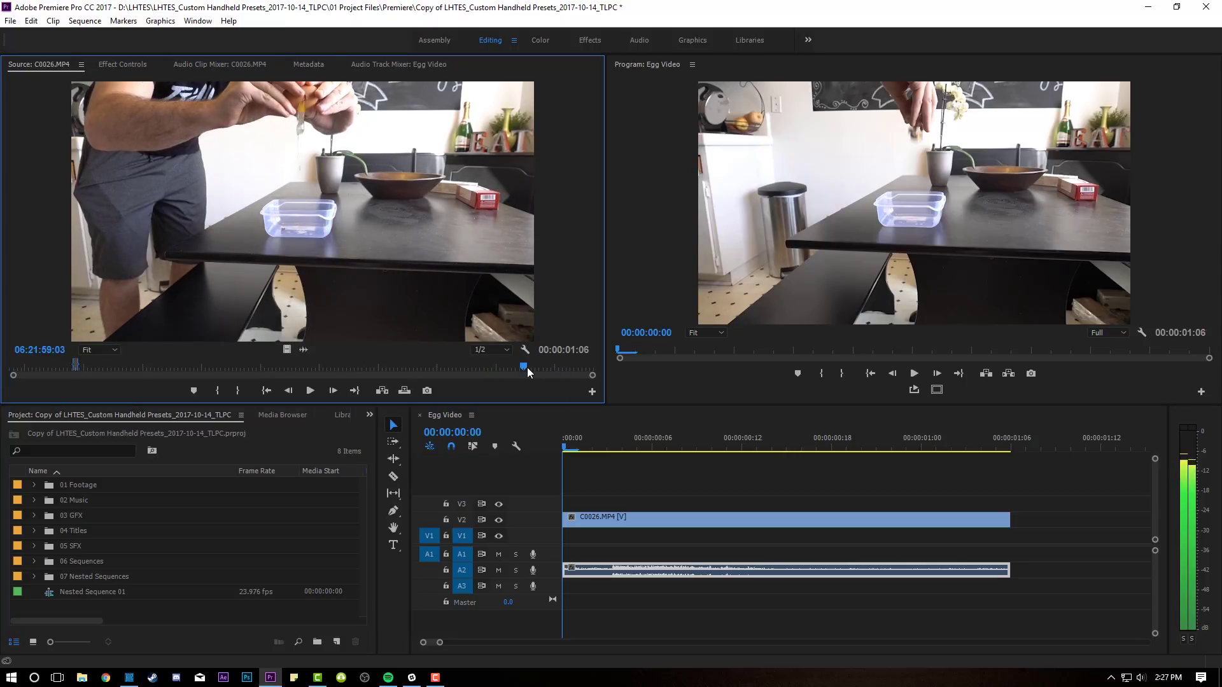
key("i")
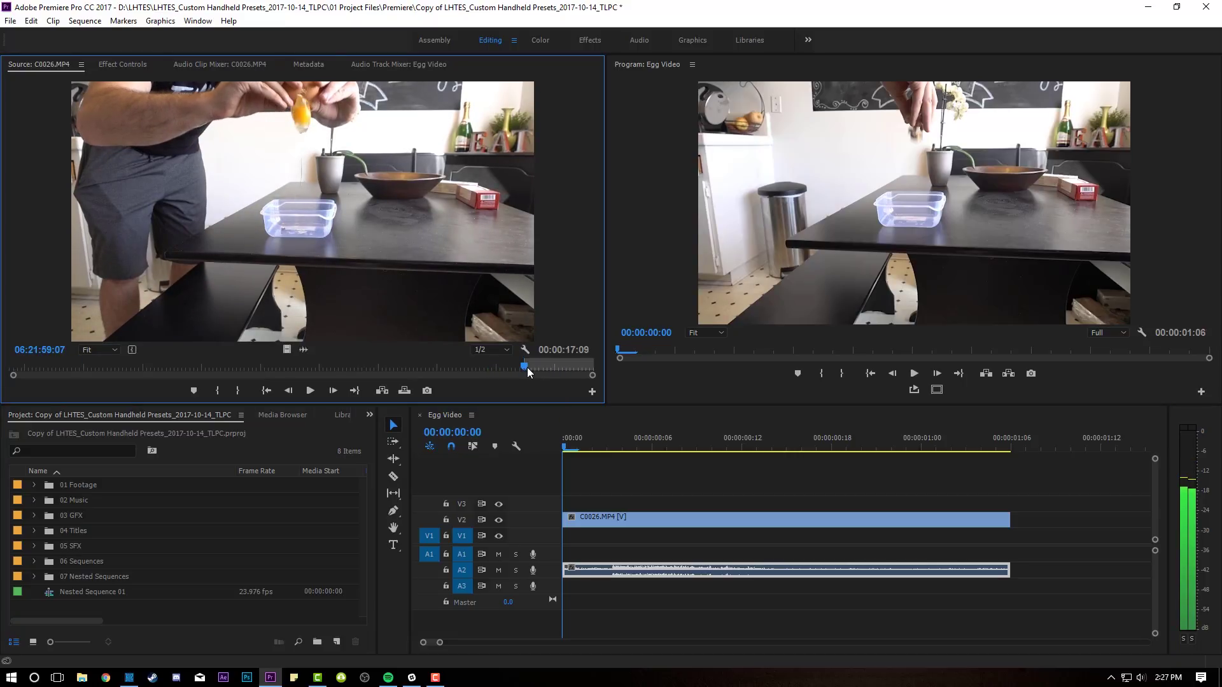
key("space")
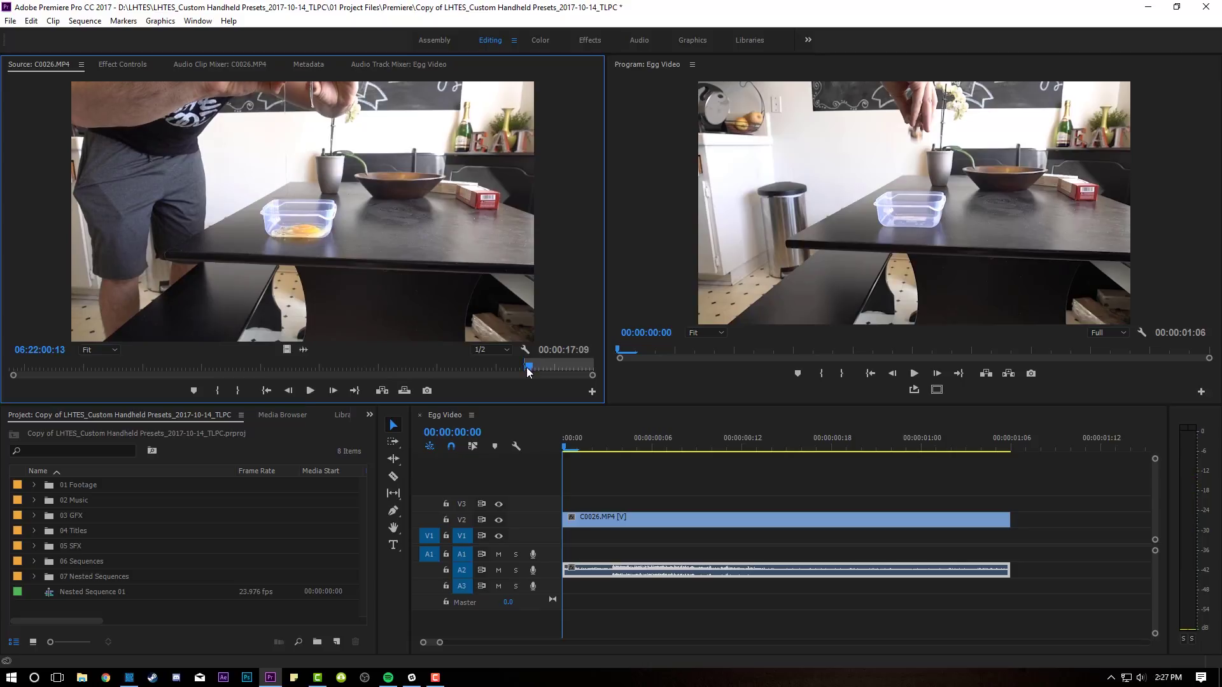
left_click_drag(503, 263, 1035, 556)
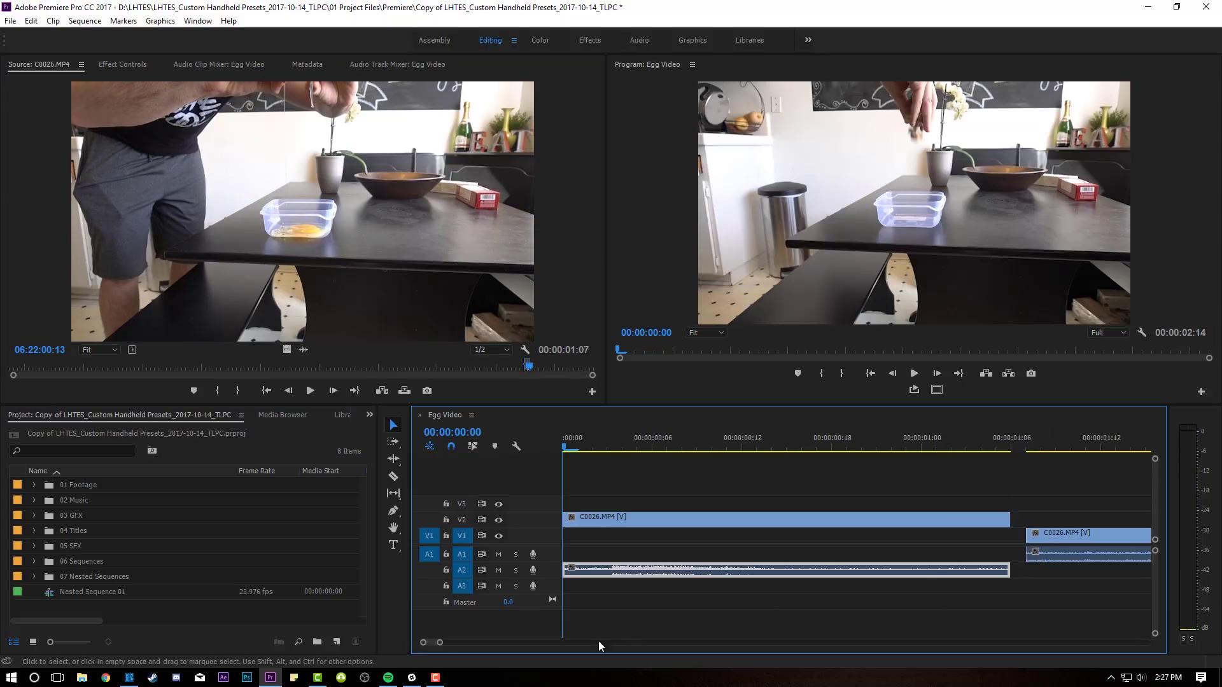
left_click_drag(439, 643, 469, 643)
left_click(711, 554)
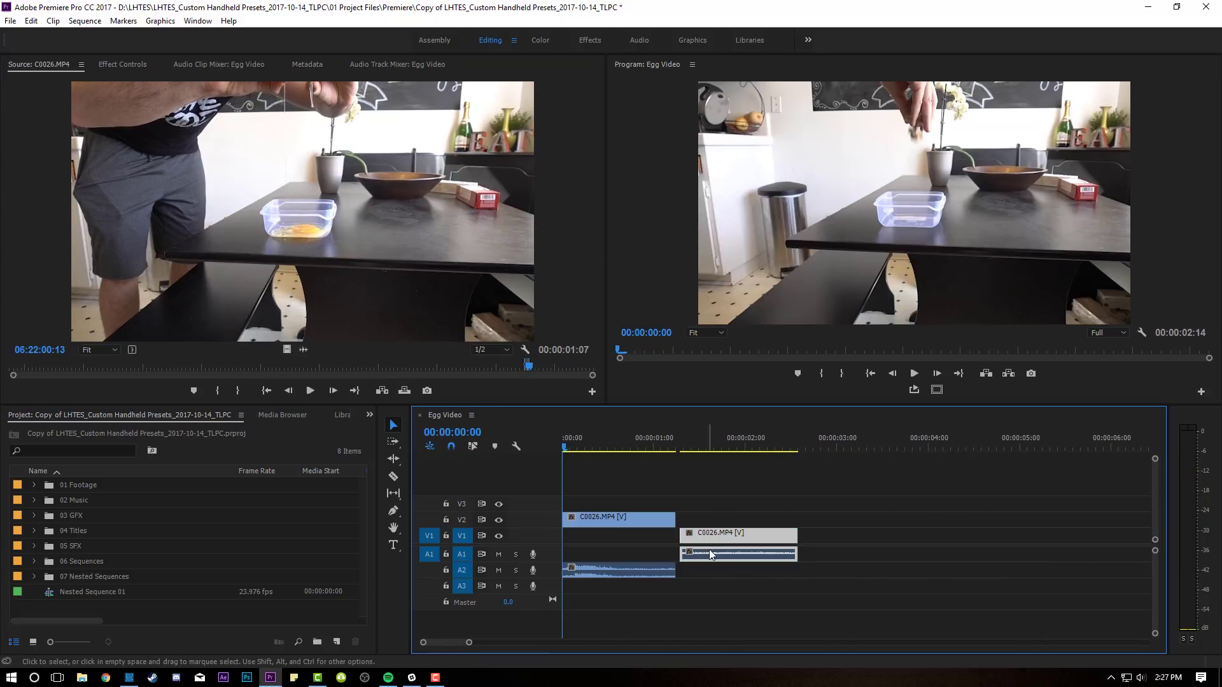
left_click_drag(694, 542, 576, 542)
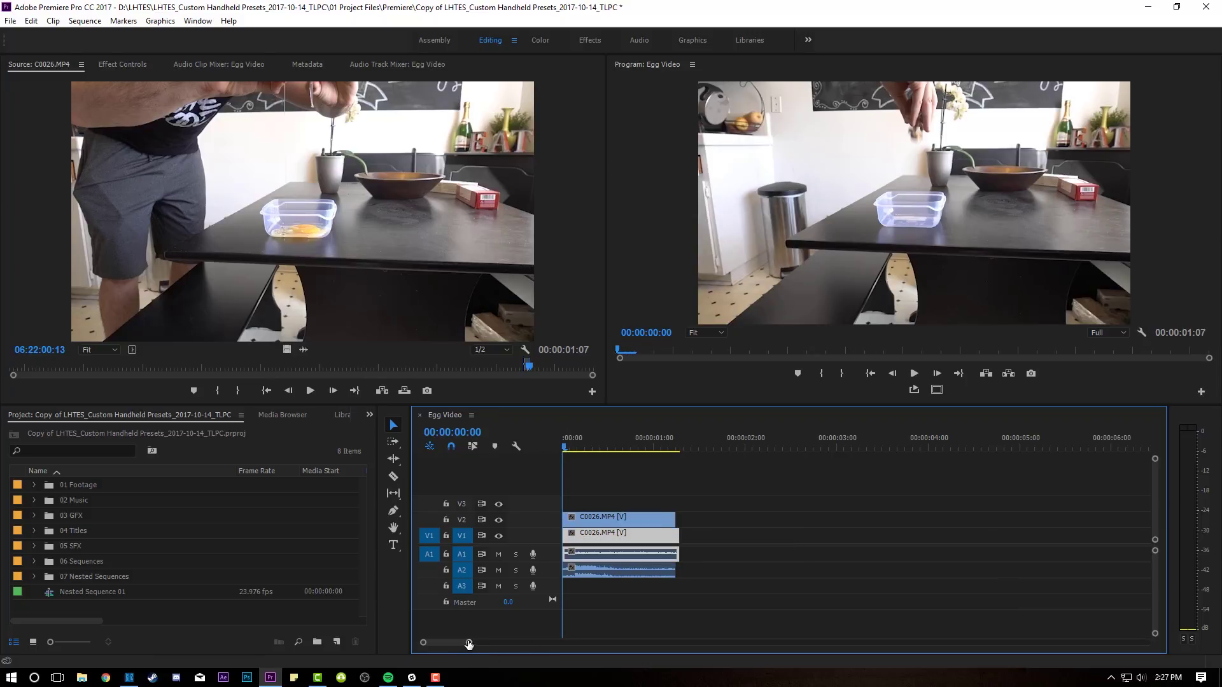
mouse_move(469, 644)
left_mouse_down()
mouse_move(433, 644)
mouse_move(456, 646)
left_mouse_up()
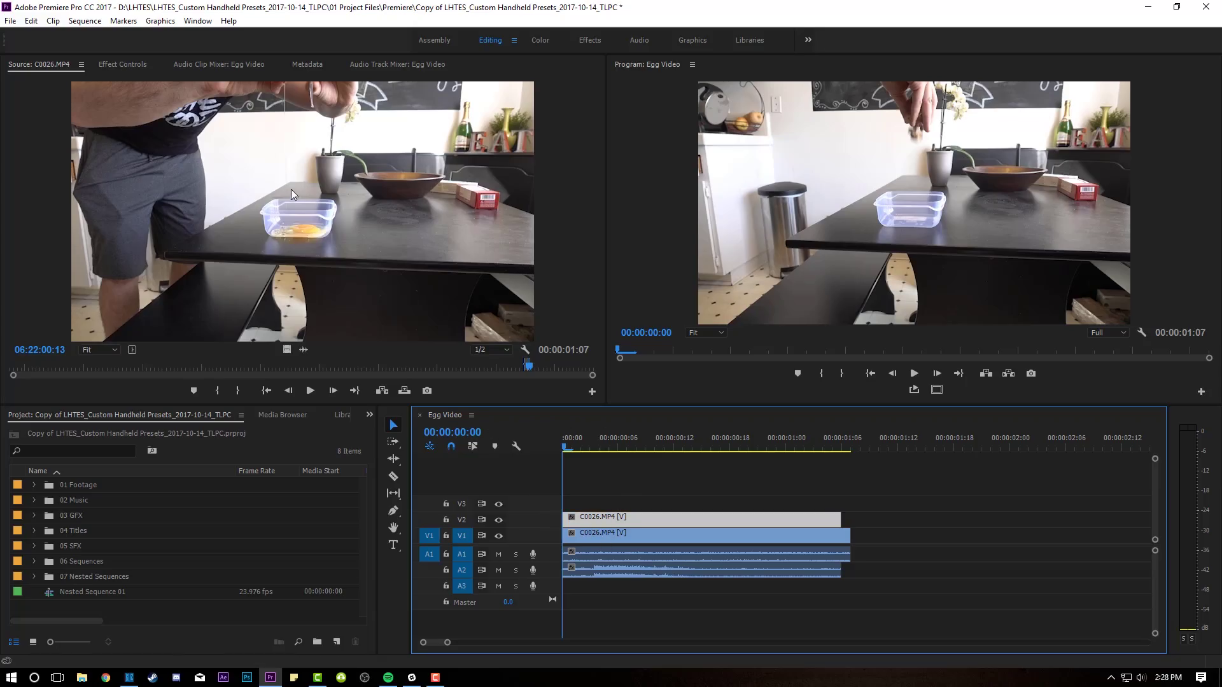
Preview the top clip at 28% opacity over the egg shot, then restore 100%.
left_click(121, 64)
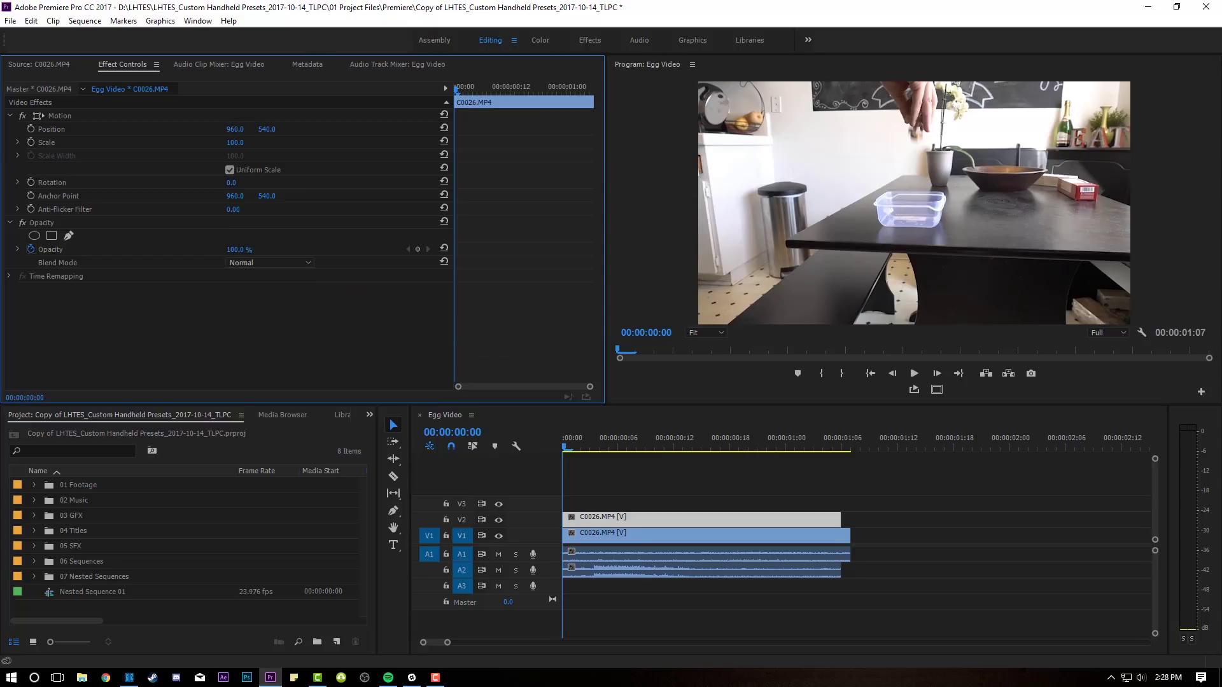
left_click_drag(234, 249, 292, 280)
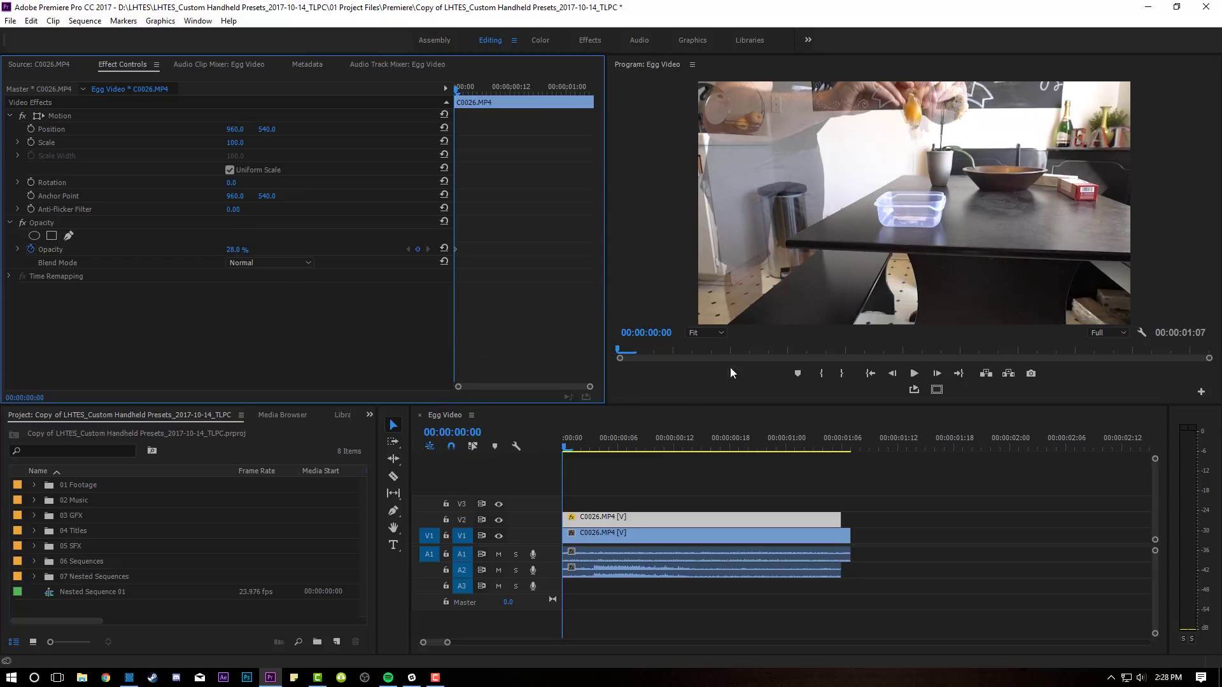
key("space")
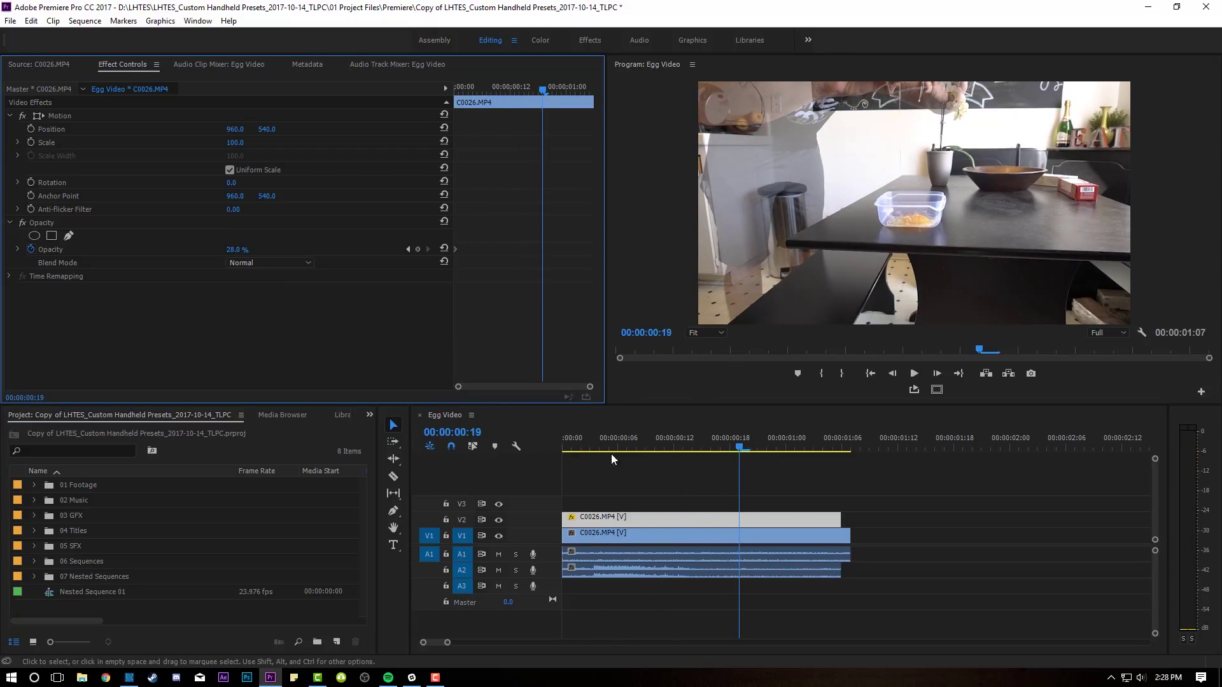
left_click(528, 450)
key("space")
left_click(409, 249)
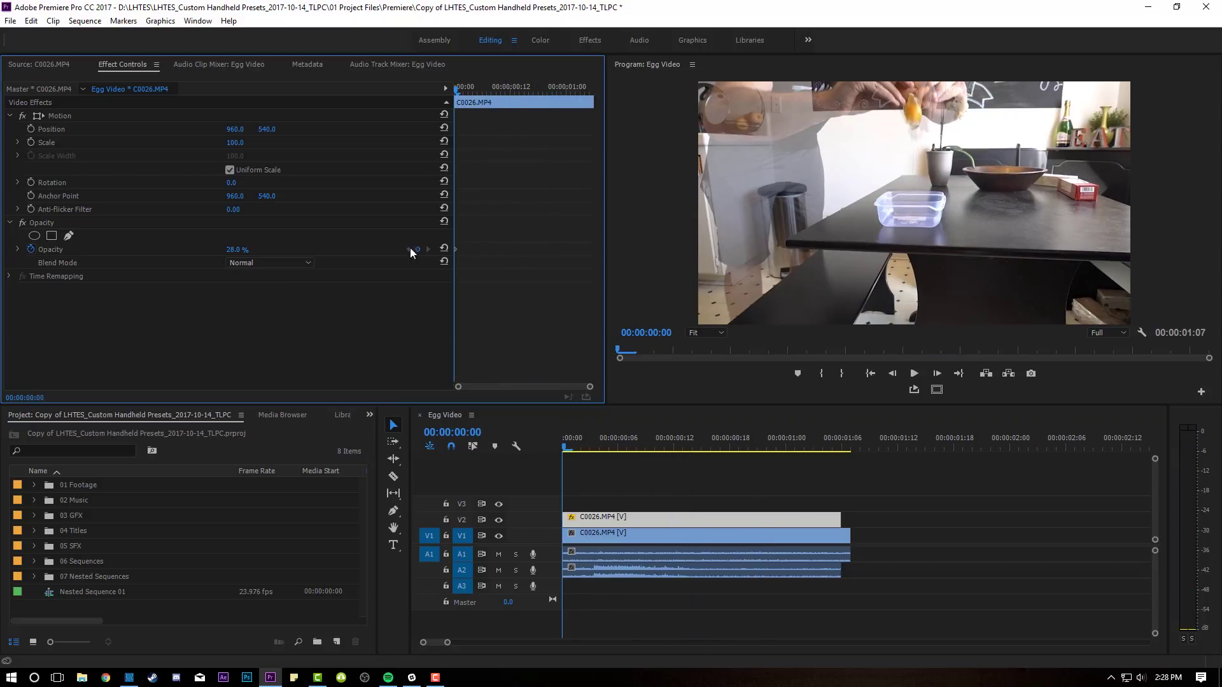
left_click_drag(234, 250, 293, 250)
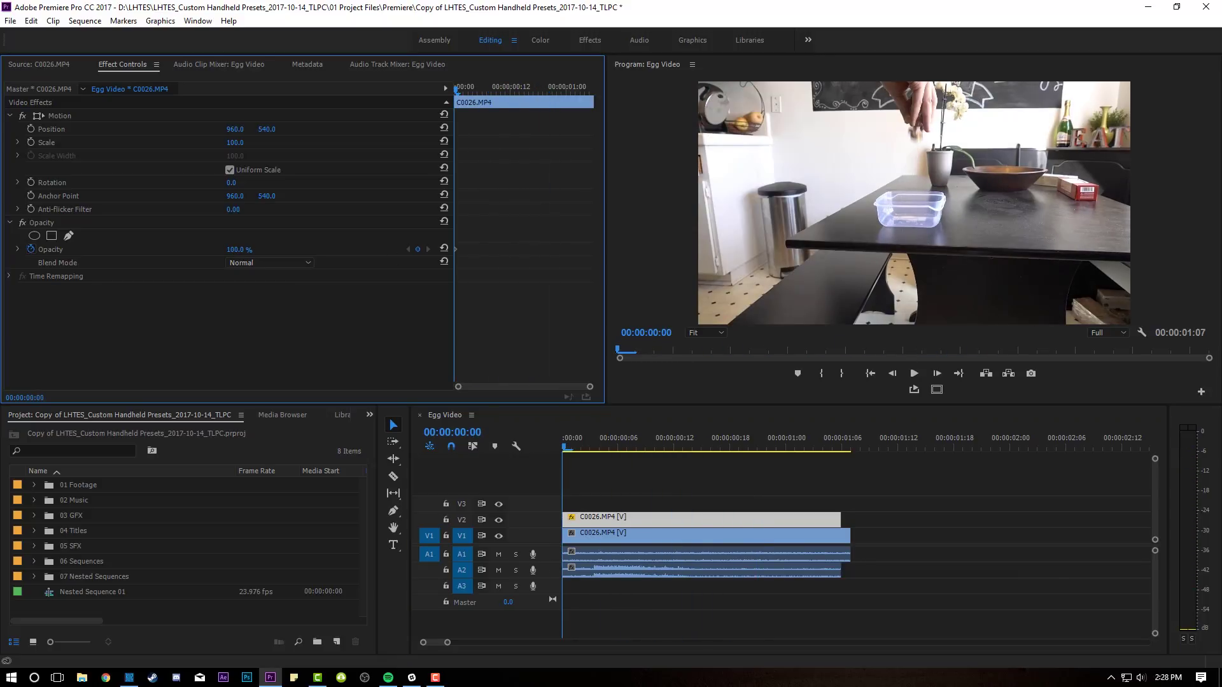
left_click(594, 492)
Draw a free-draw Bezier opacity mask around the container at 150% zoom, then return to Fit.
left_click(601, 520)
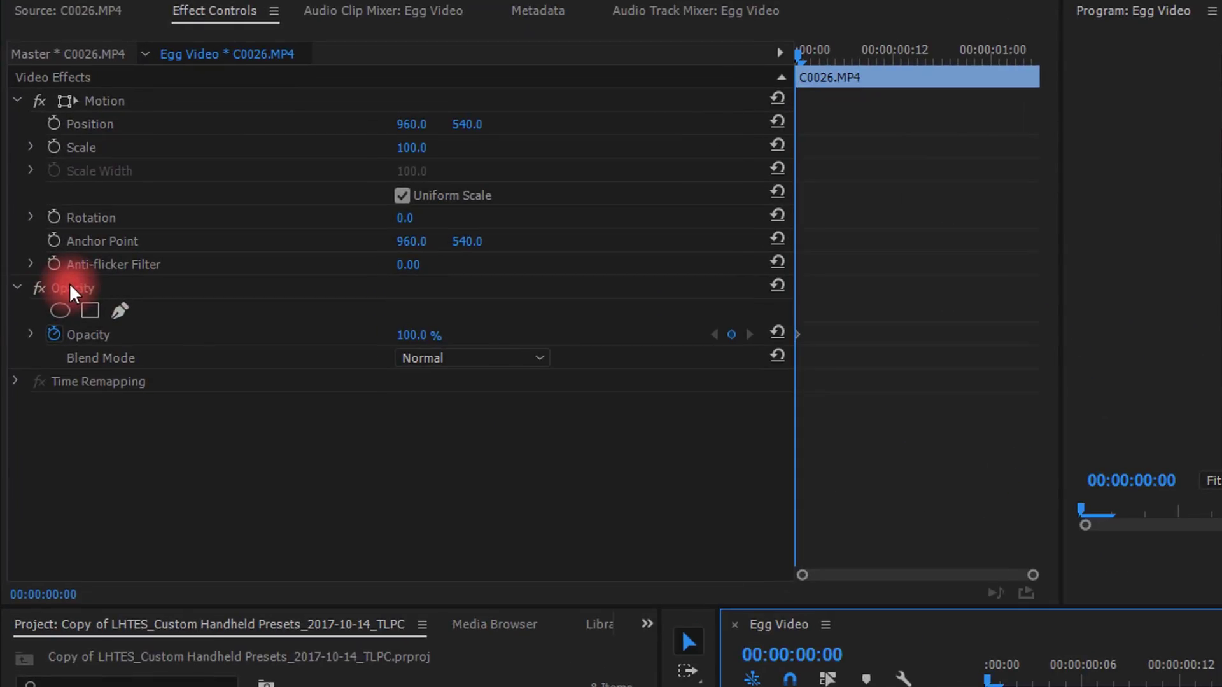
left_click(69, 237)
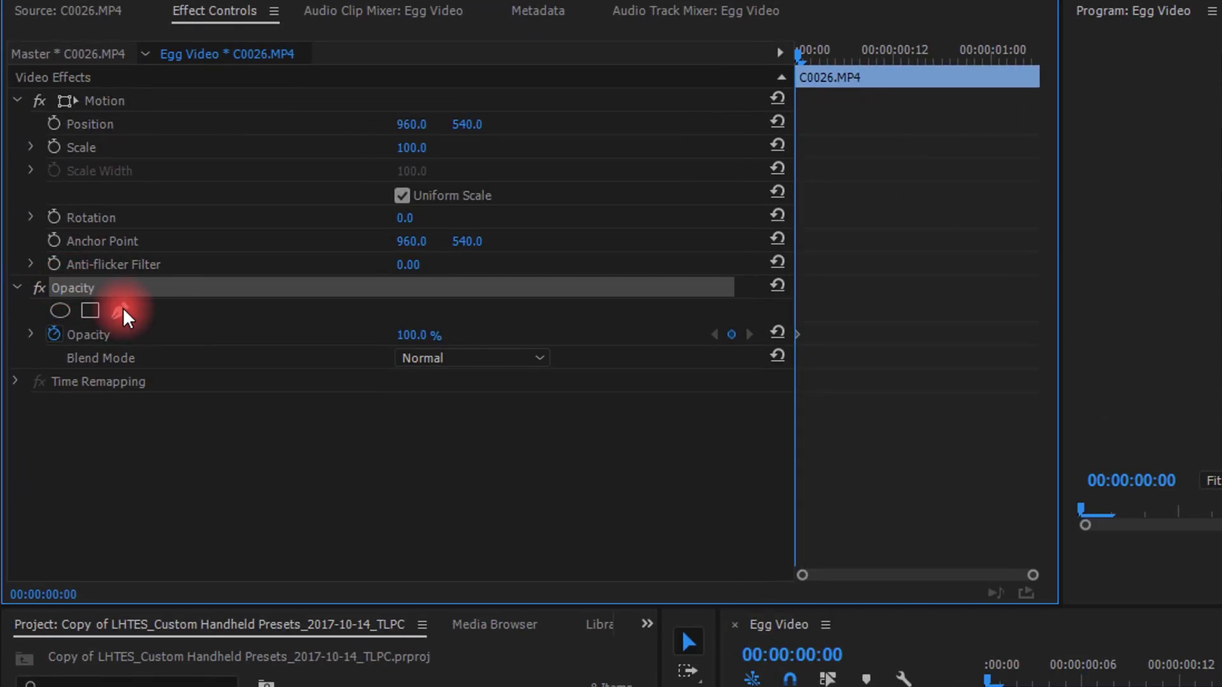
left_click(1212, 480)
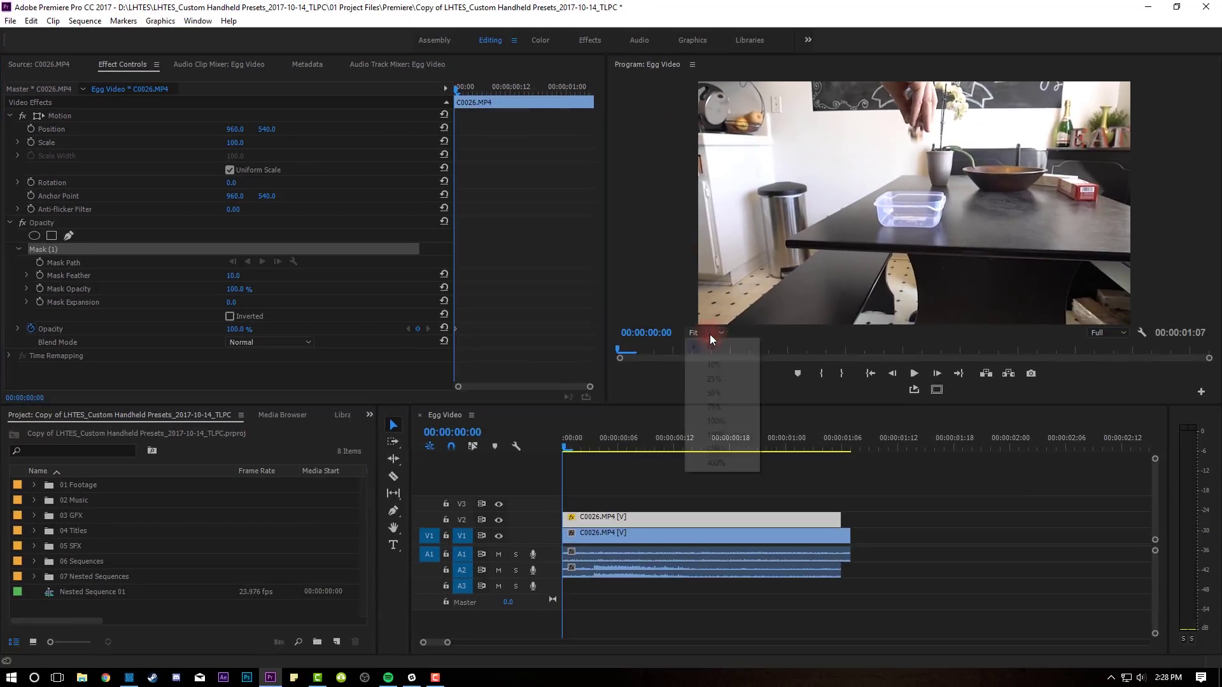
left_click(723, 440)
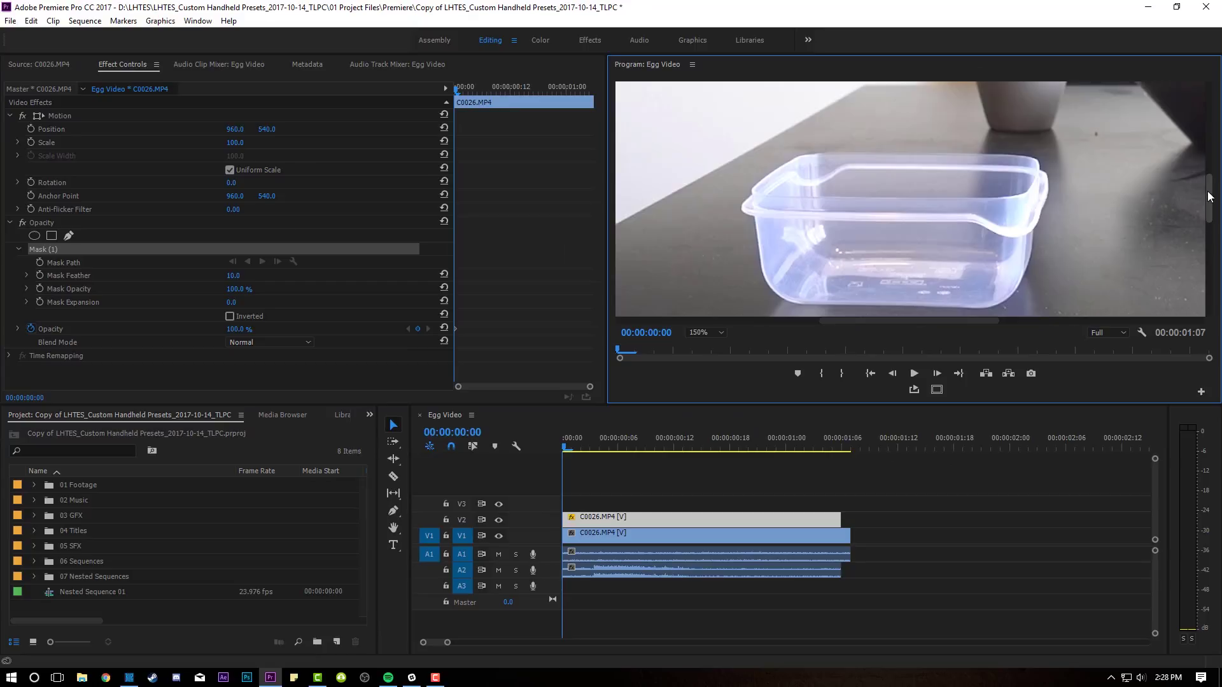
scroll(1211, 197, "down", 2)
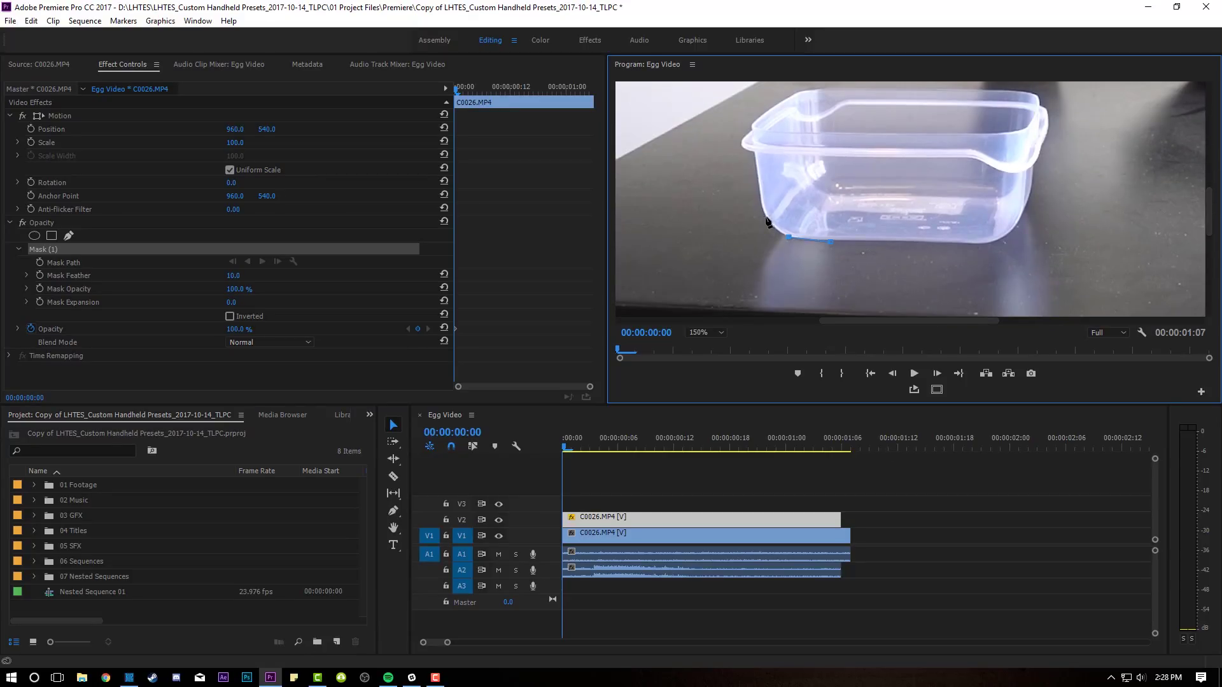
scroll(1211, 218, "up", 5)
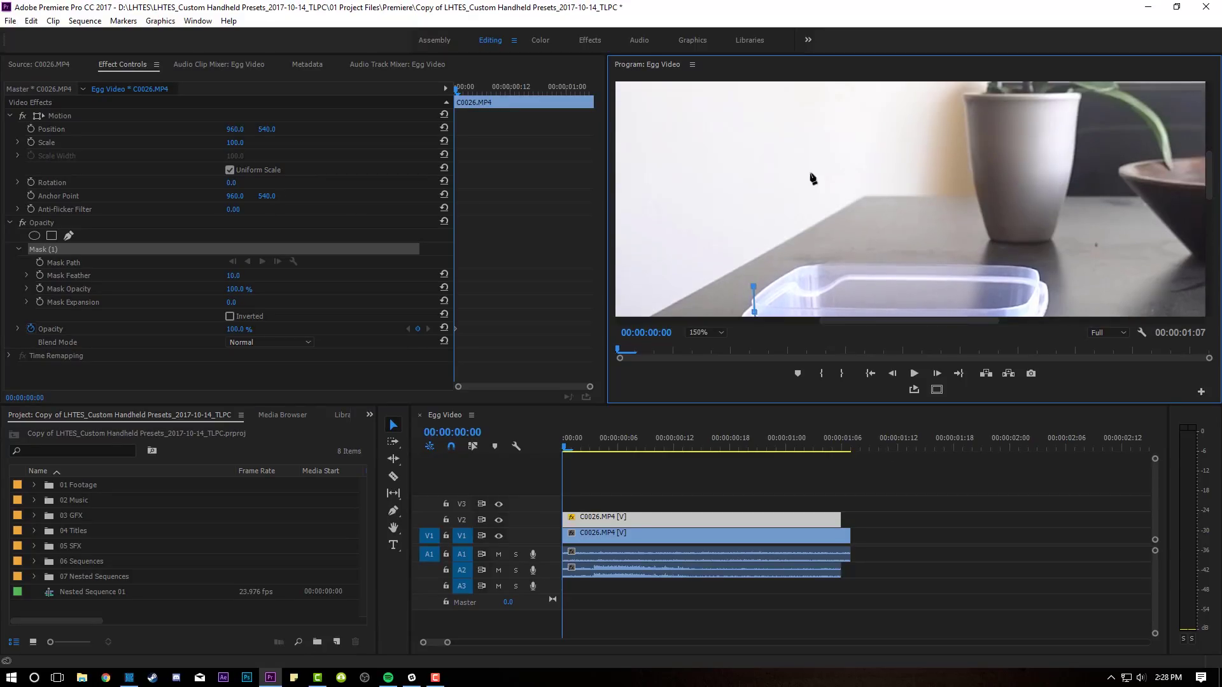
scroll(805, 115, "up", 4)
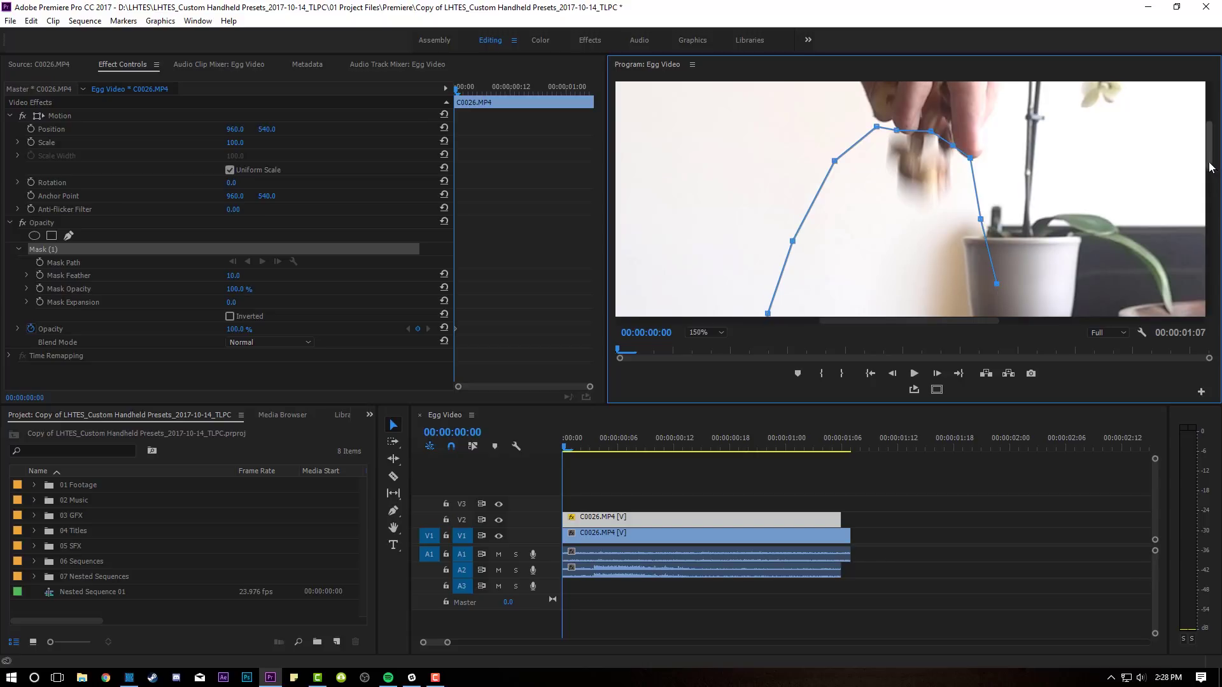
scroll(1211, 167, "down", 8)
left_click(704, 334)
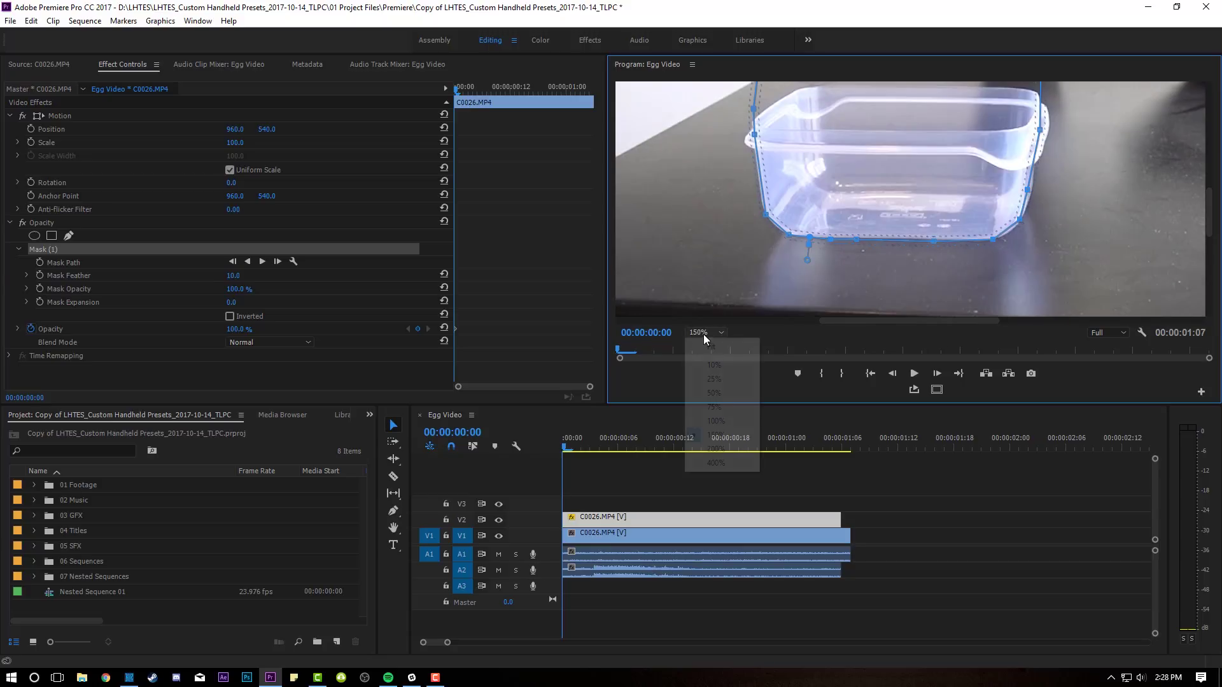
left_click(706, 347)
Fit the timeline to its clips and park the playhead on the second frame.
left_click(629, 473)
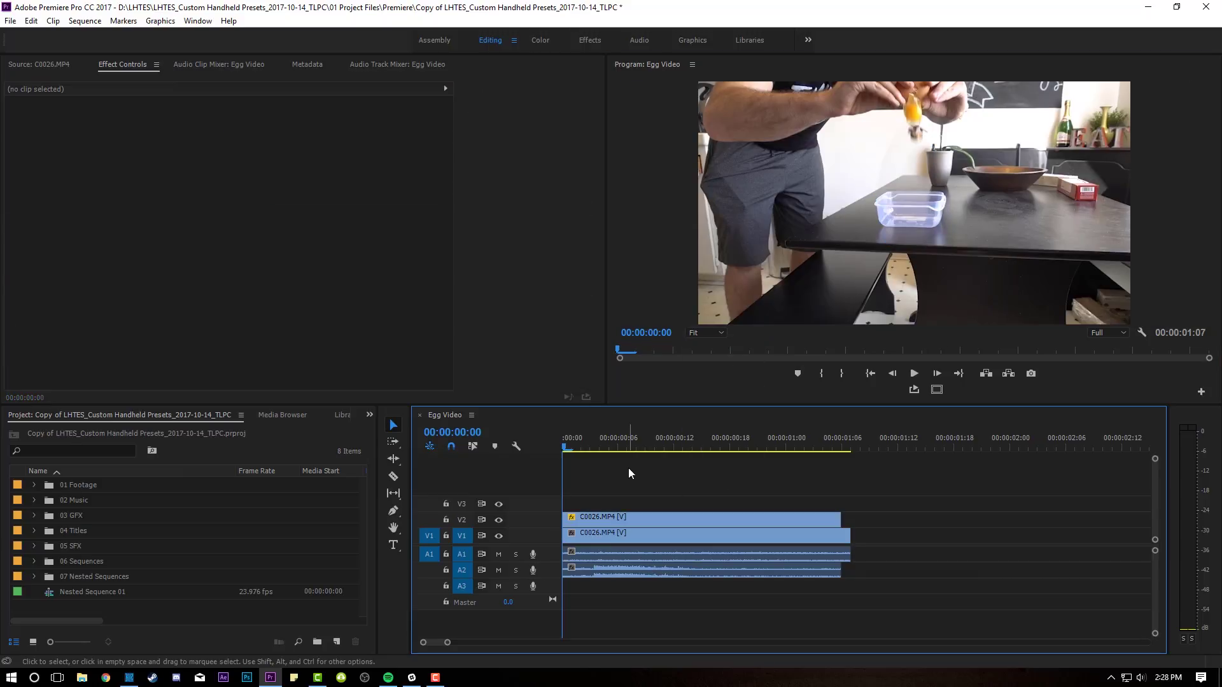
left_click(671, 536)
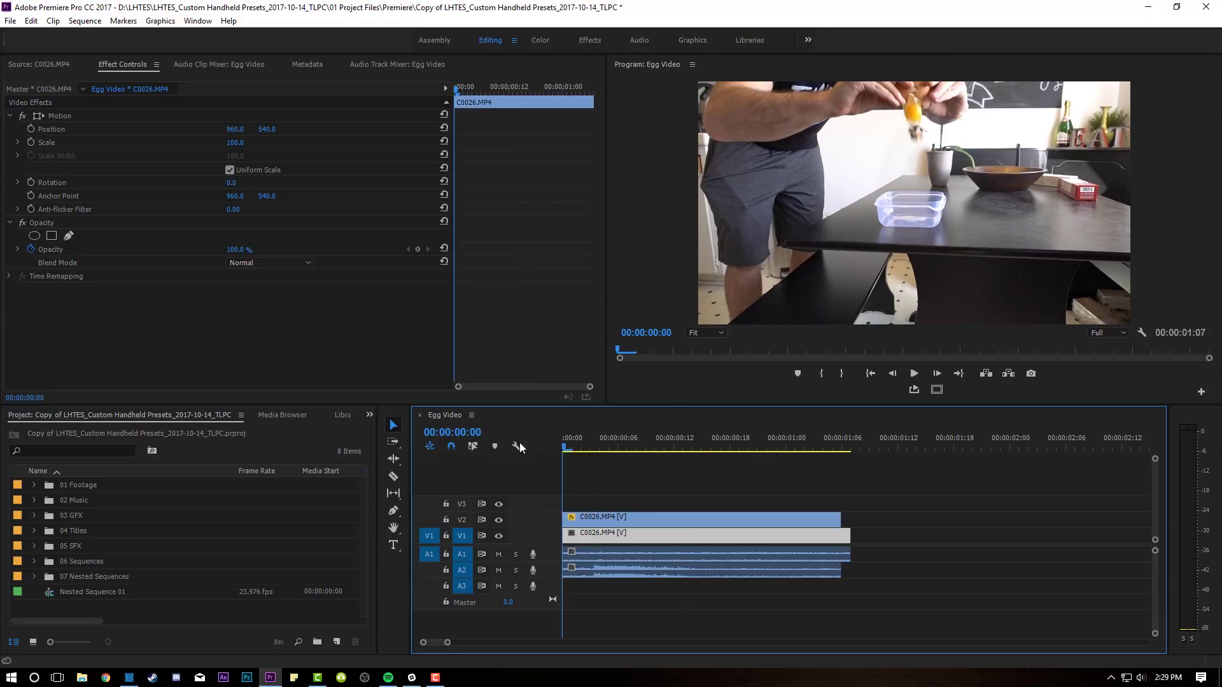
mouse_move(576, 449)
left_mouse_down()
mouse_move(592, 448)
mouse_move(562, 453)
left_mouse_up()
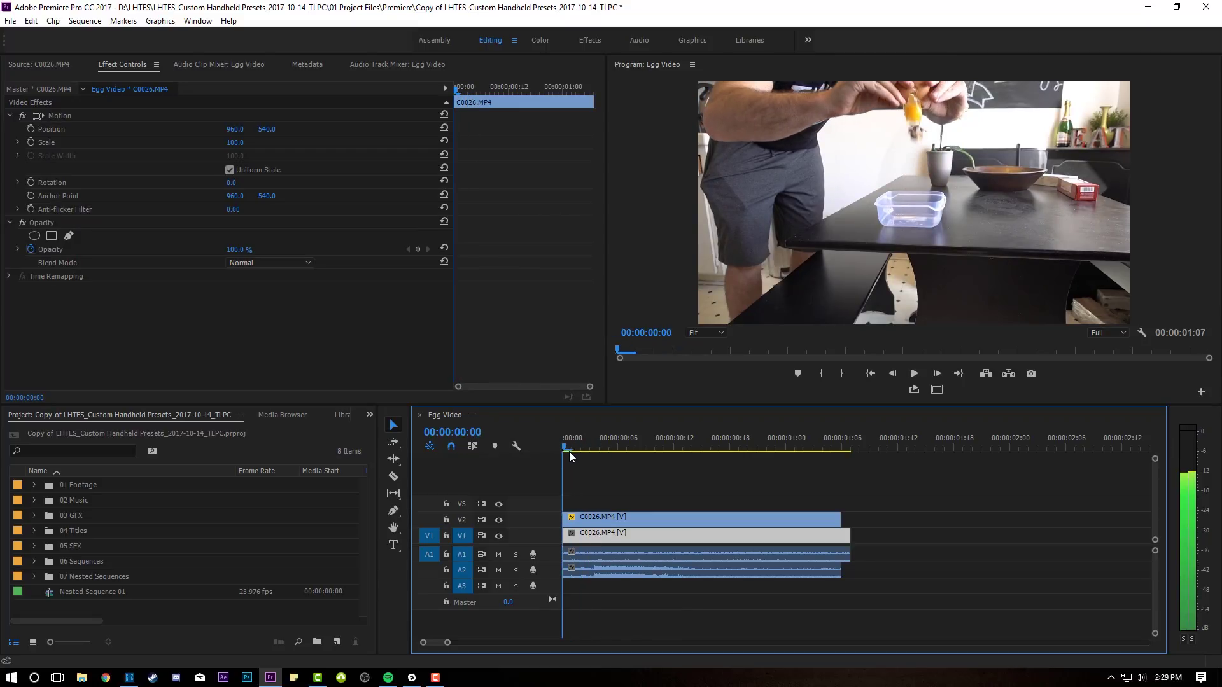
left_click(573, 484)
key("backslash")
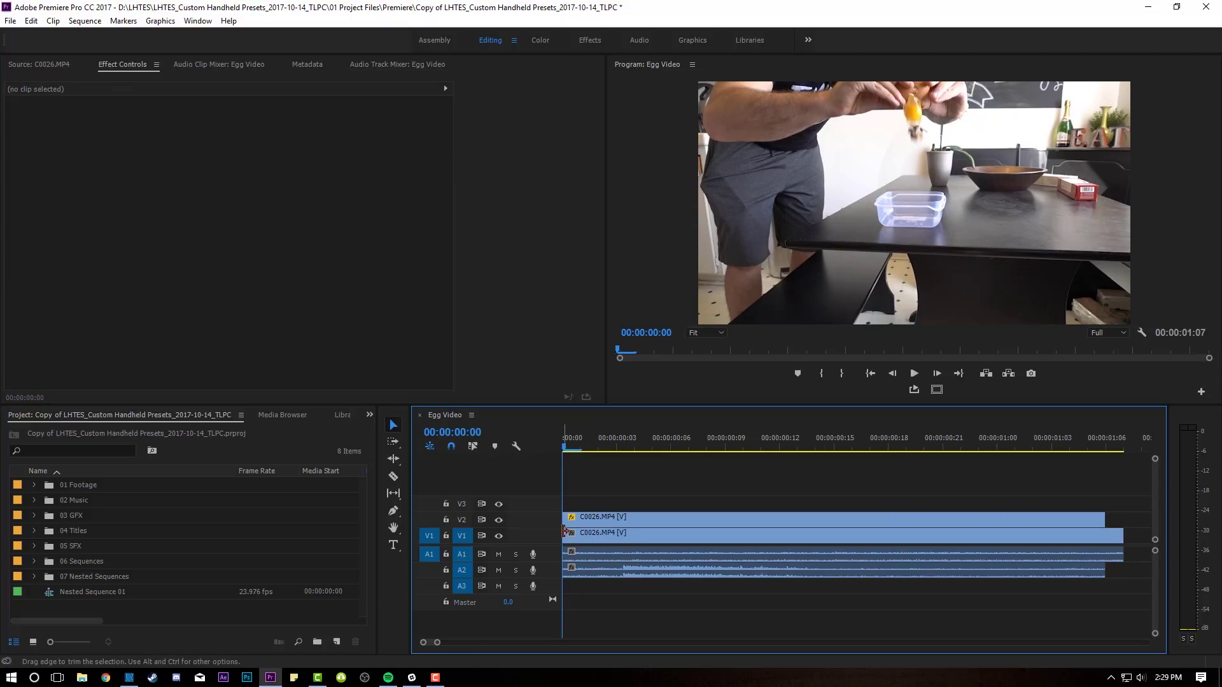
left_click_drag(573, 446, 580, 445)
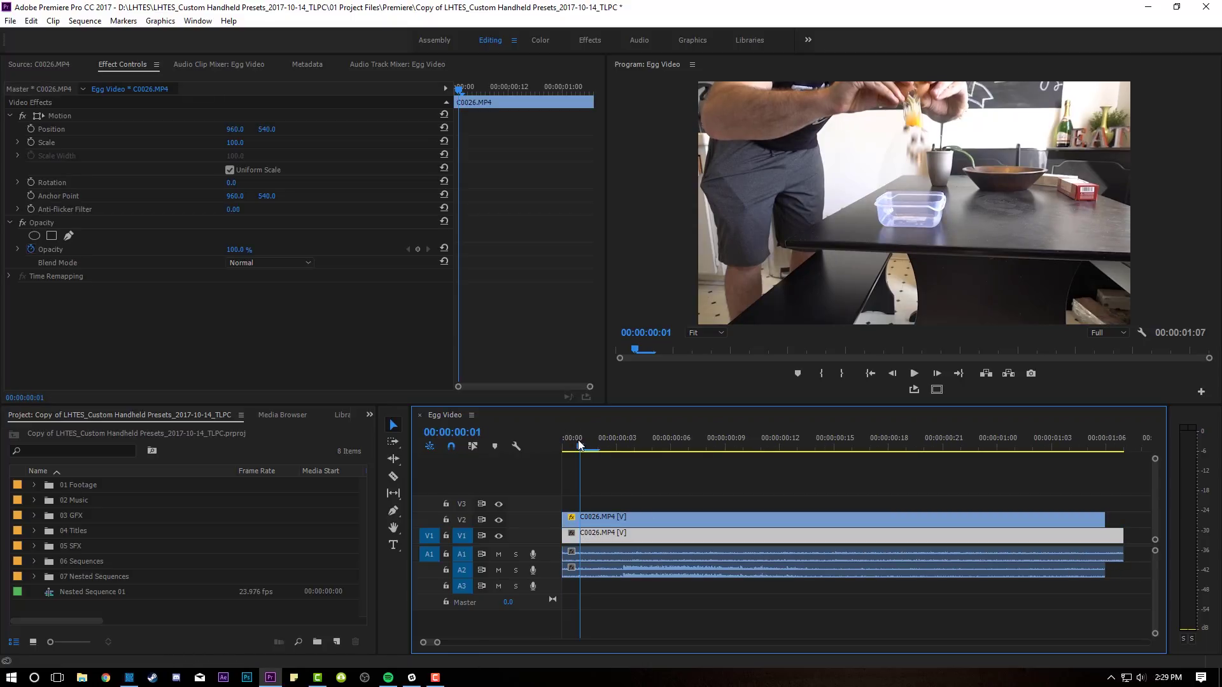
Trim one frame off the V1/A1 clip start, close the gap, and preview.
mouse_move(568, 543)
left_mouse_down()
mouse_move(604, 553)
mouse_move(584, 553)
left_mouse_up()
left_click(602, 554)
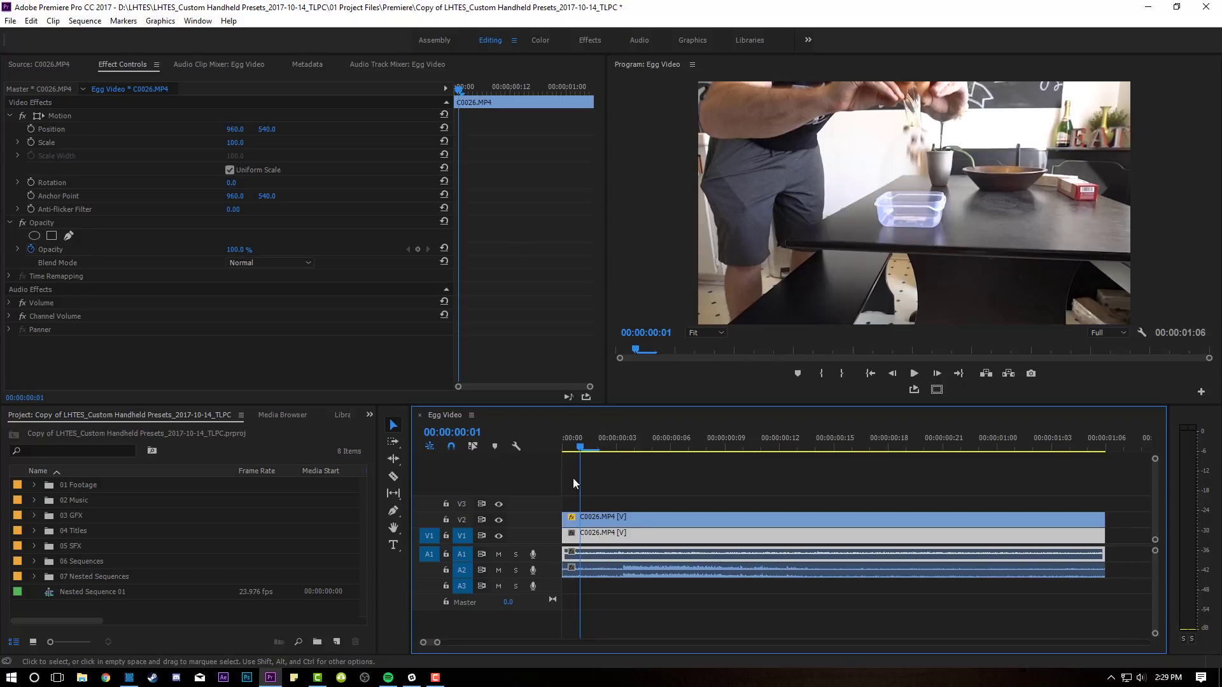
key("Home")
key("space")
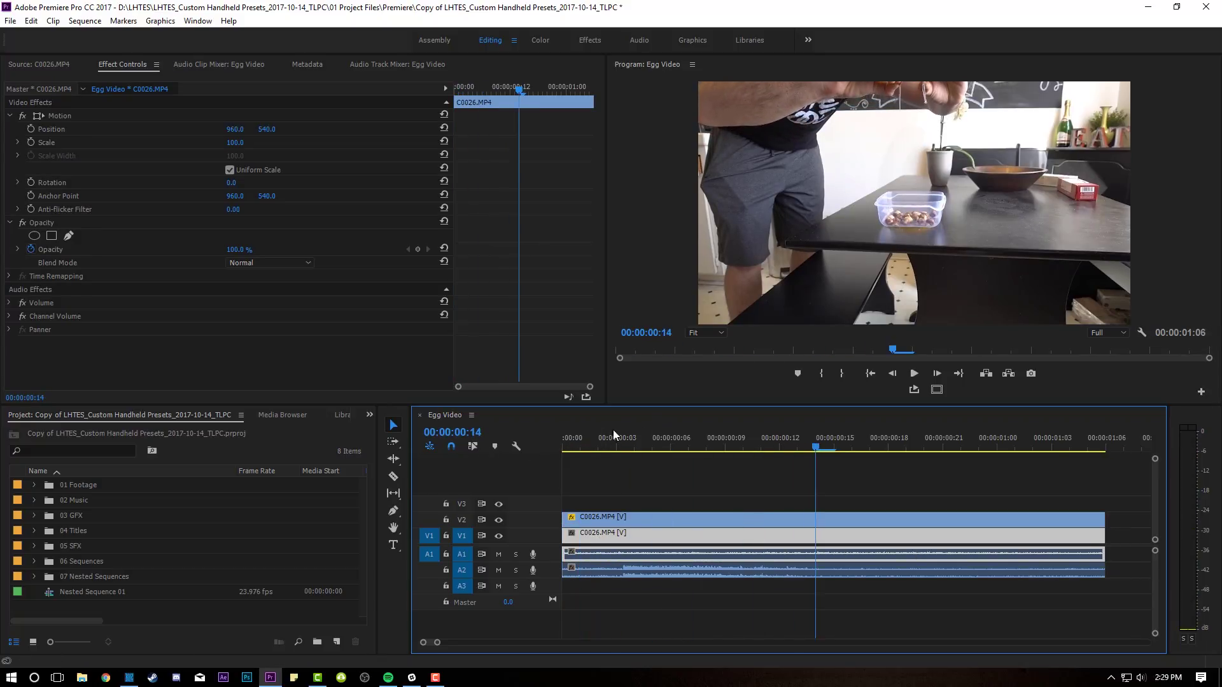
key("Home")
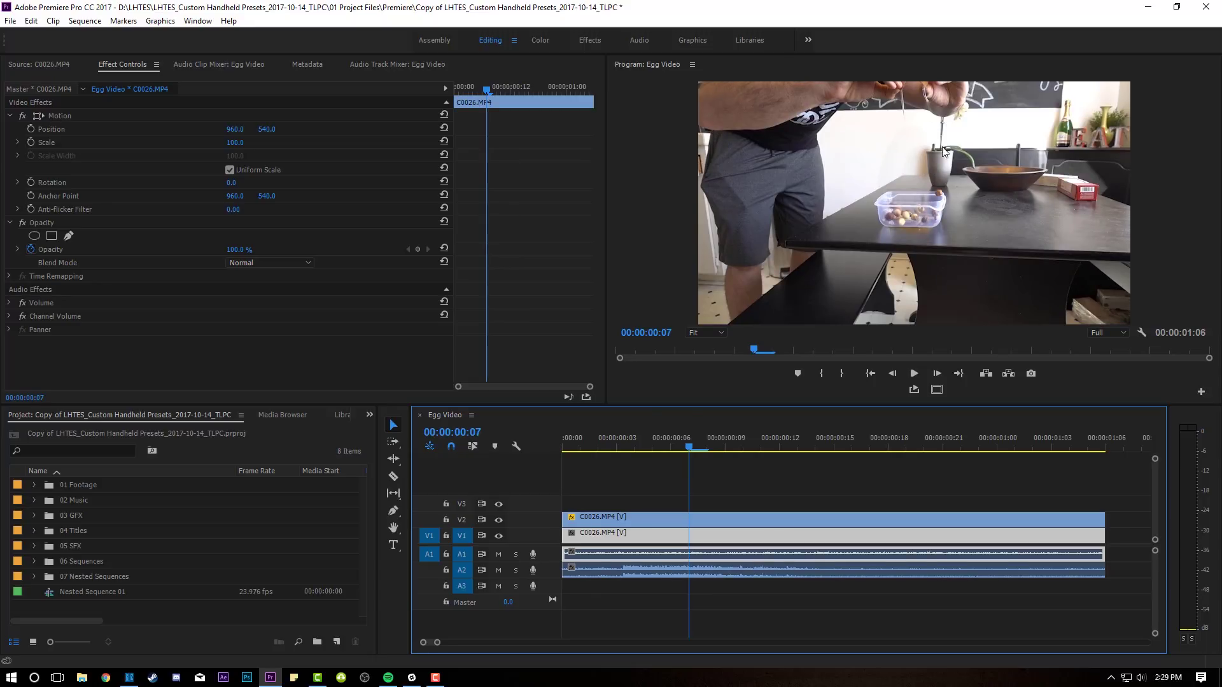
left_click(572, 447)
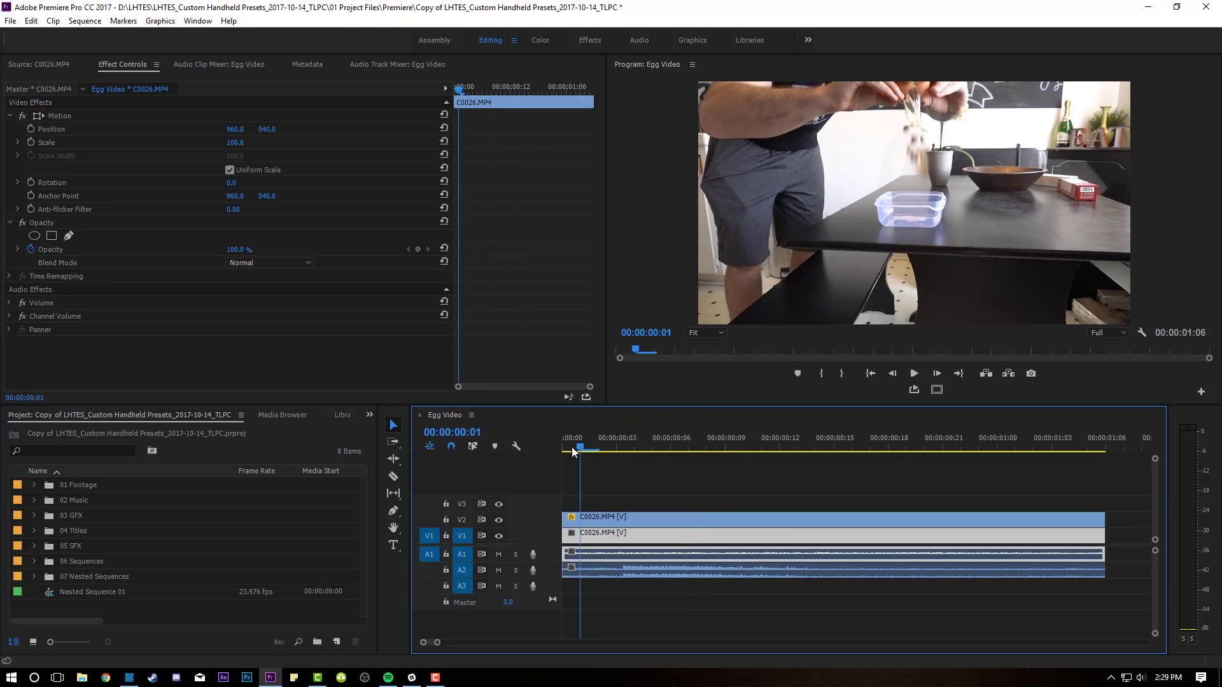
Raise the top clip's Mask (1) feather from 10.0 to 31.0.
left_click(601, 517)
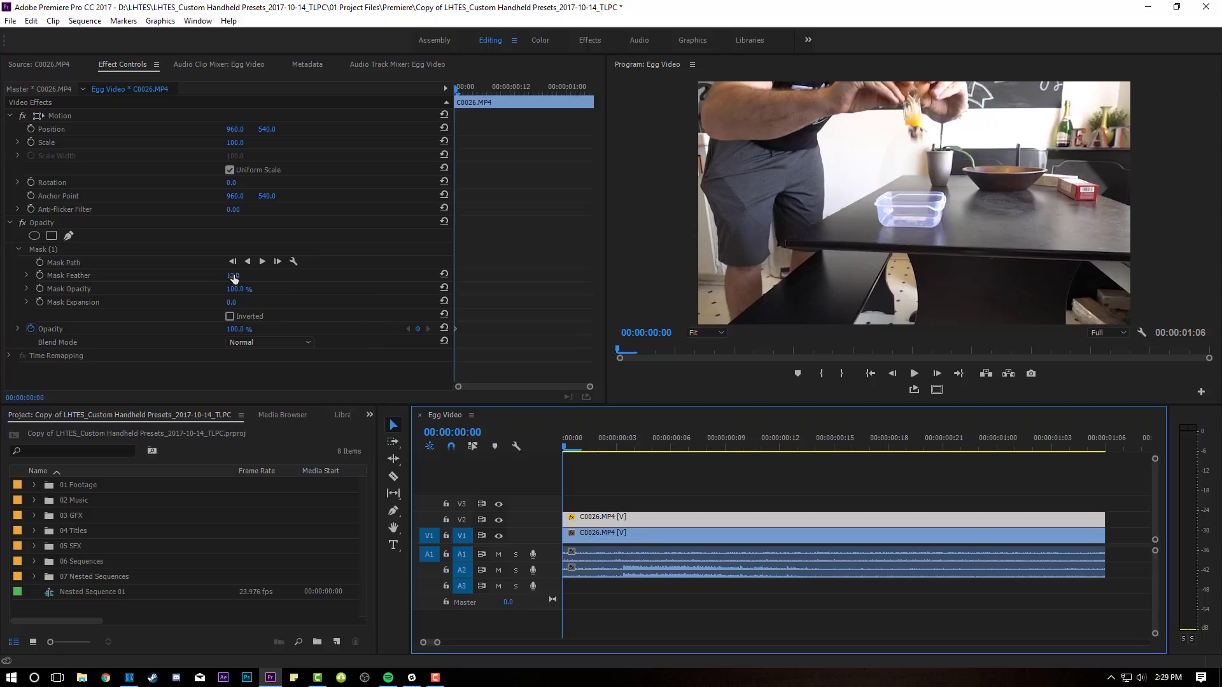
left_click_drag(234, 278, 257, 278)
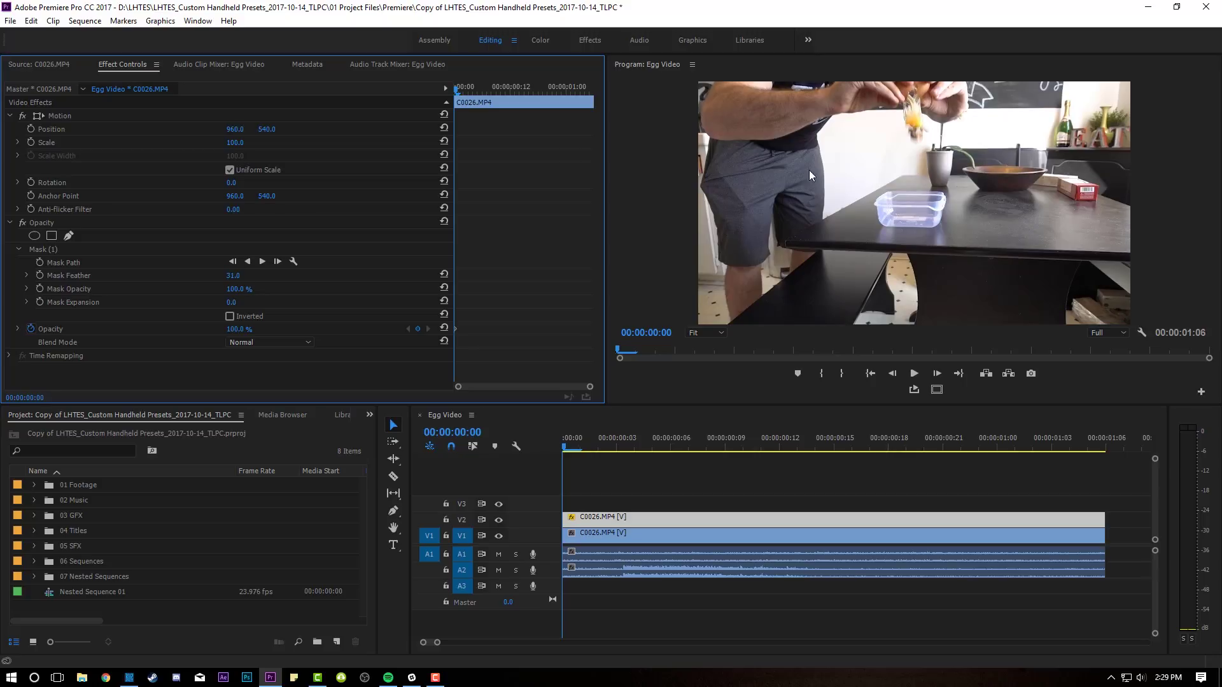
At 150% zoom, drag a Mask (1) vertex down around the cracked egg, then play the result.
left_click_drag(654, 439, 563, 433)
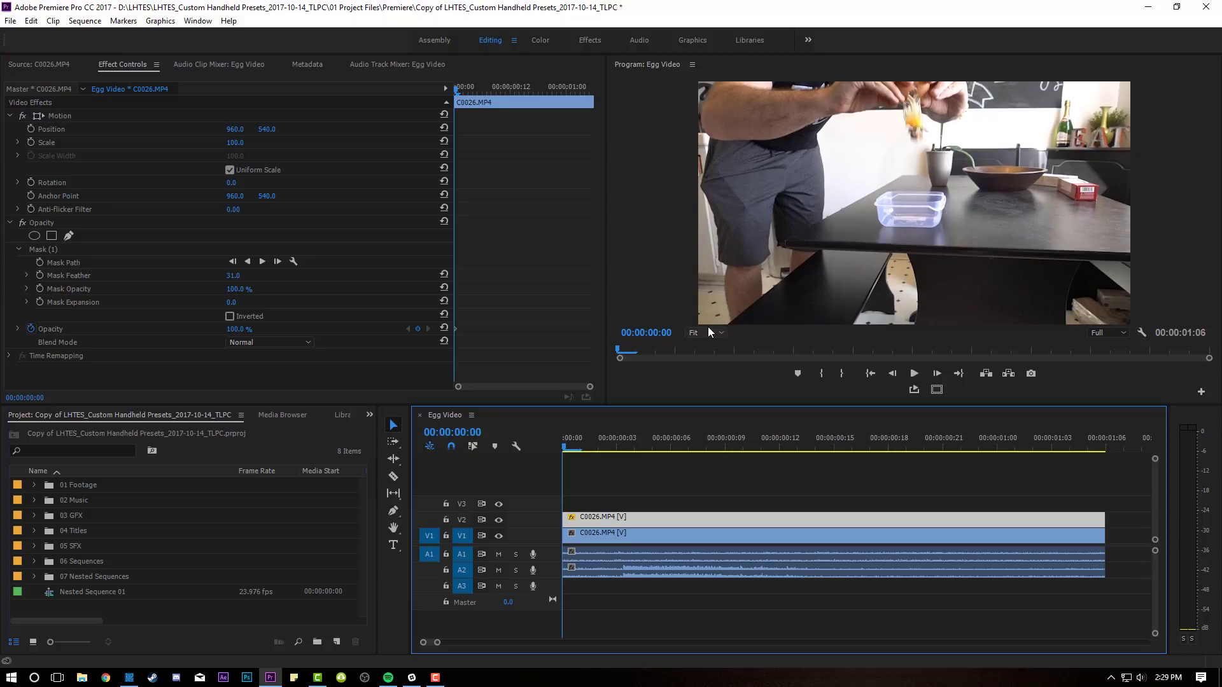
left_click(712, 333)
left_click(735, 435)
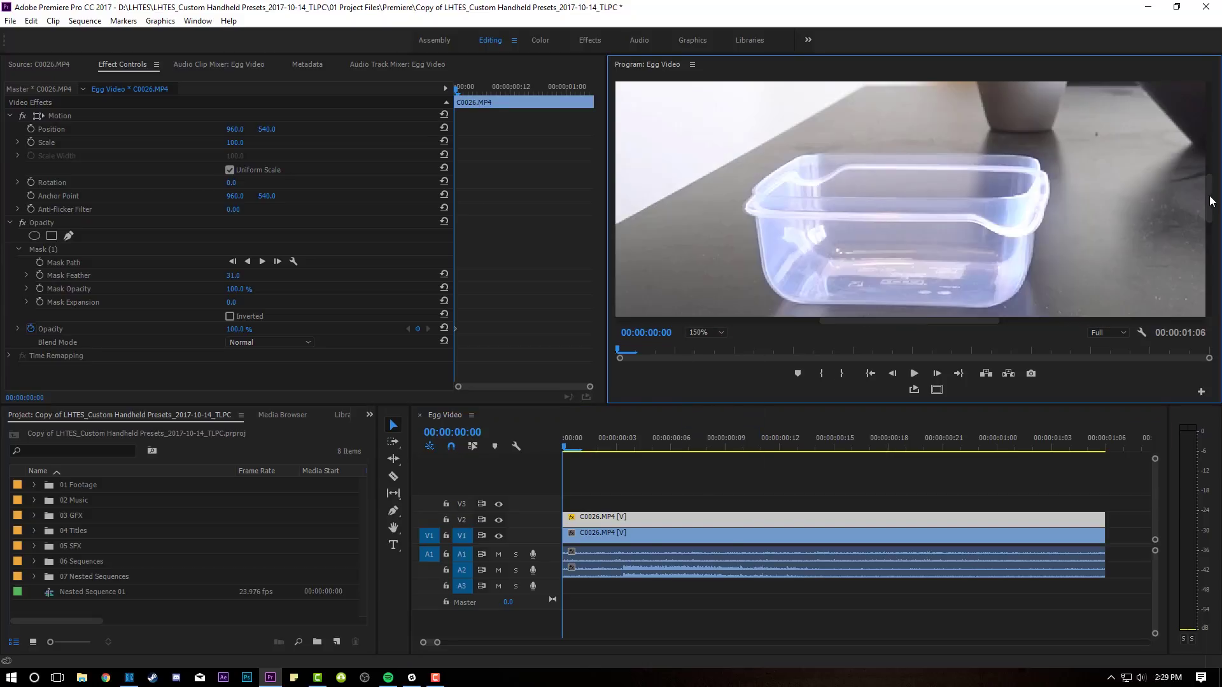
left_click_drag(1212, 199, 1215, 139)
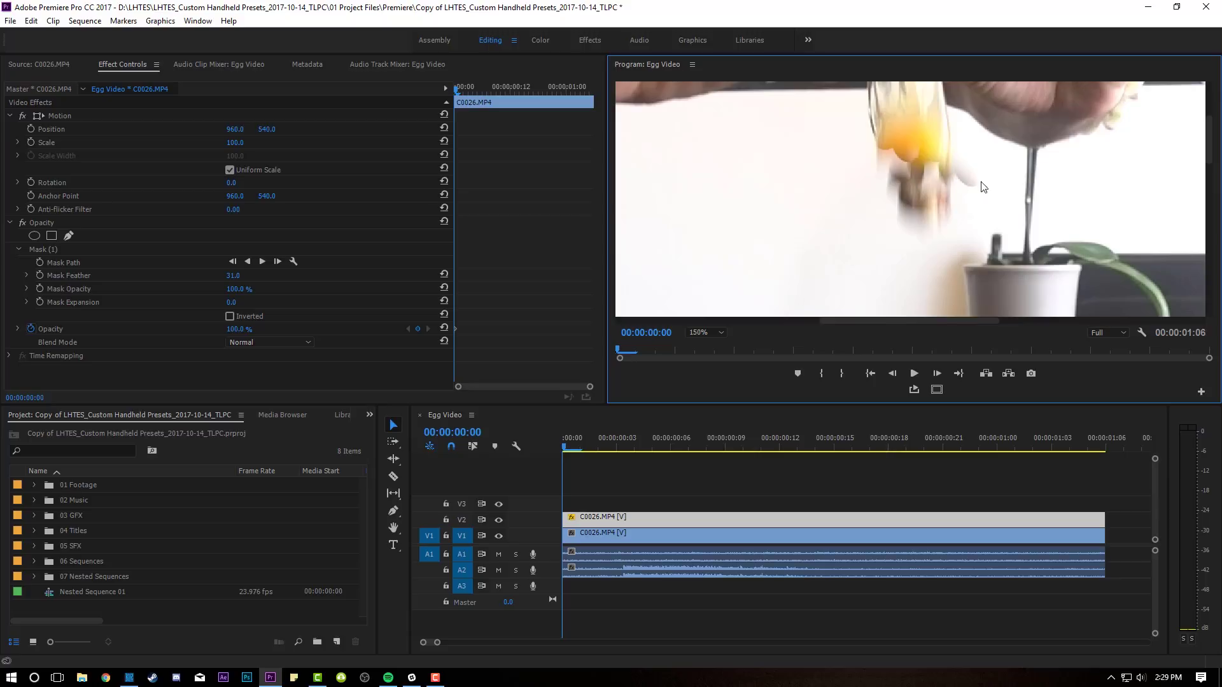
left_click(613, 517)
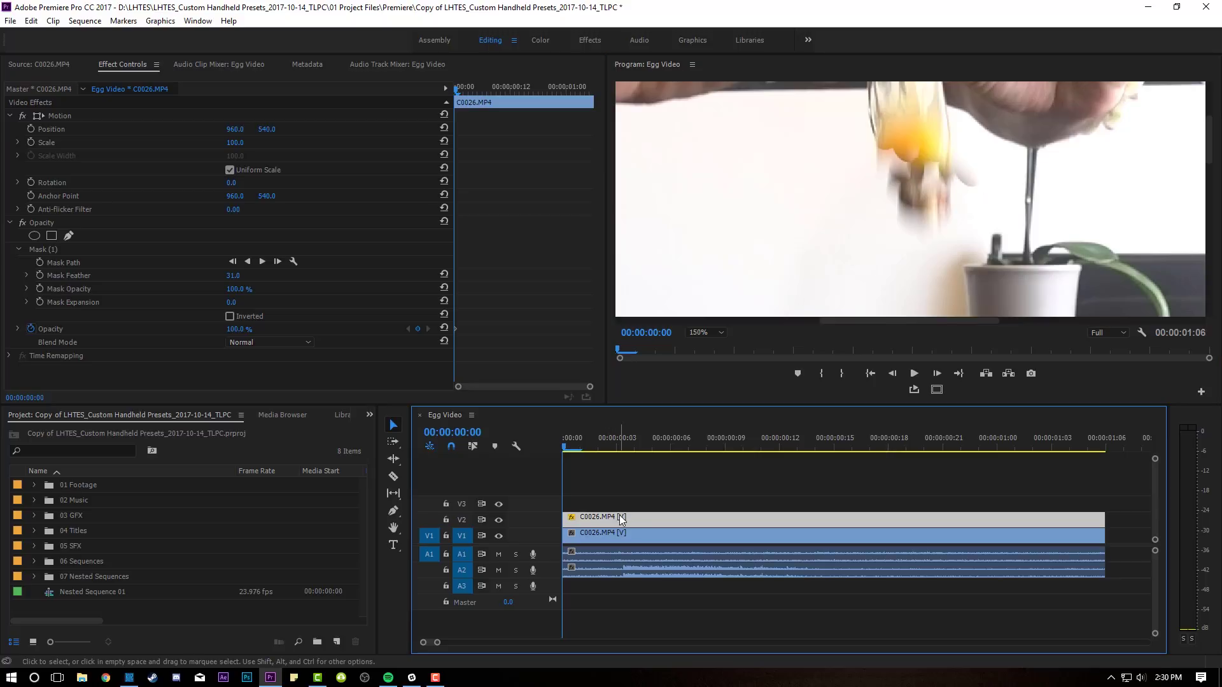
left_click(68, 263)
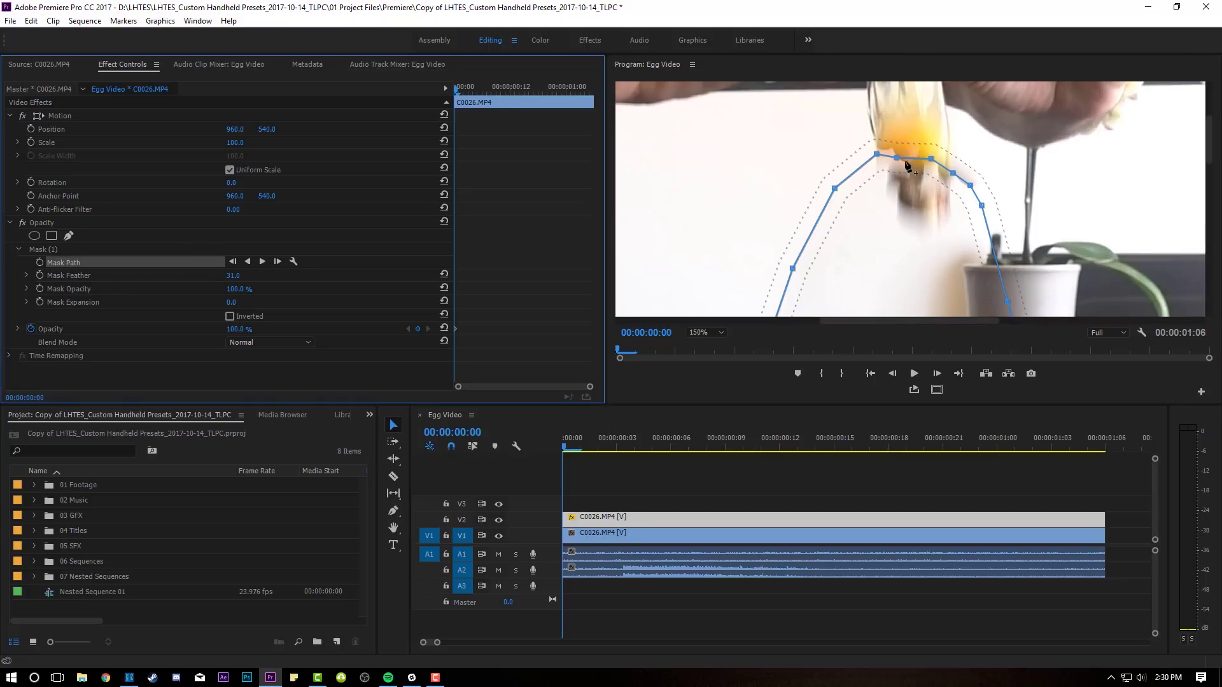
left_click_drag(895, 161, 963, 199)
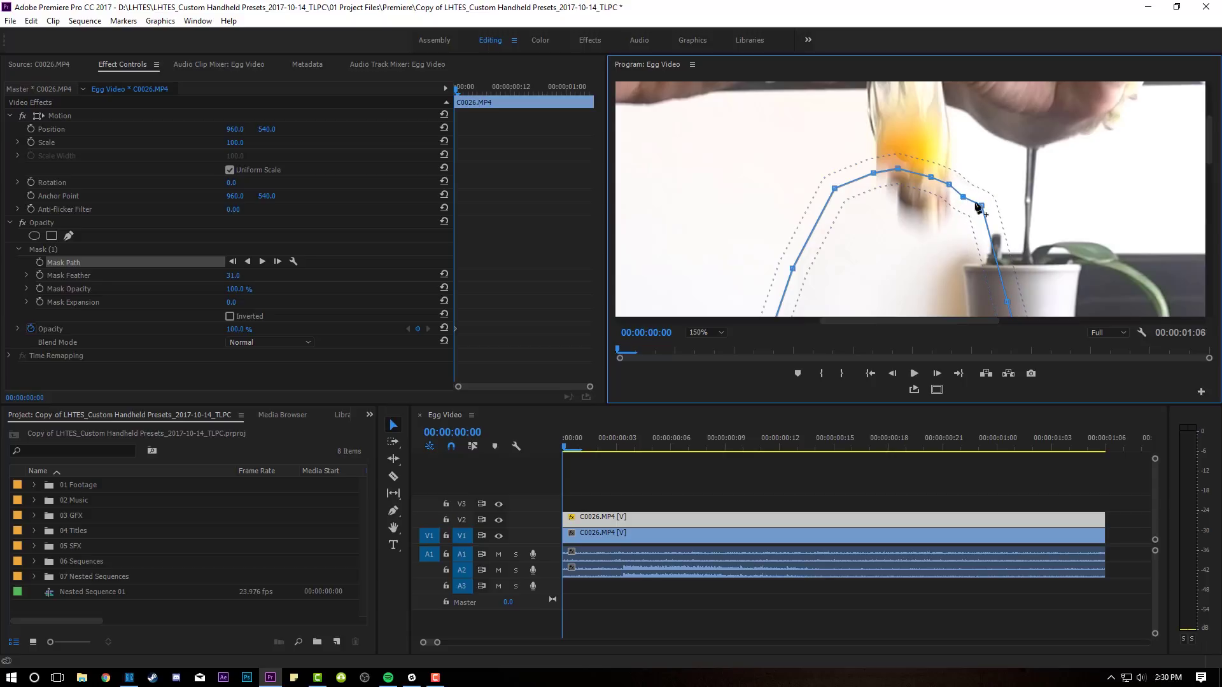
left_click(556, 448)
key("space")
key("space")
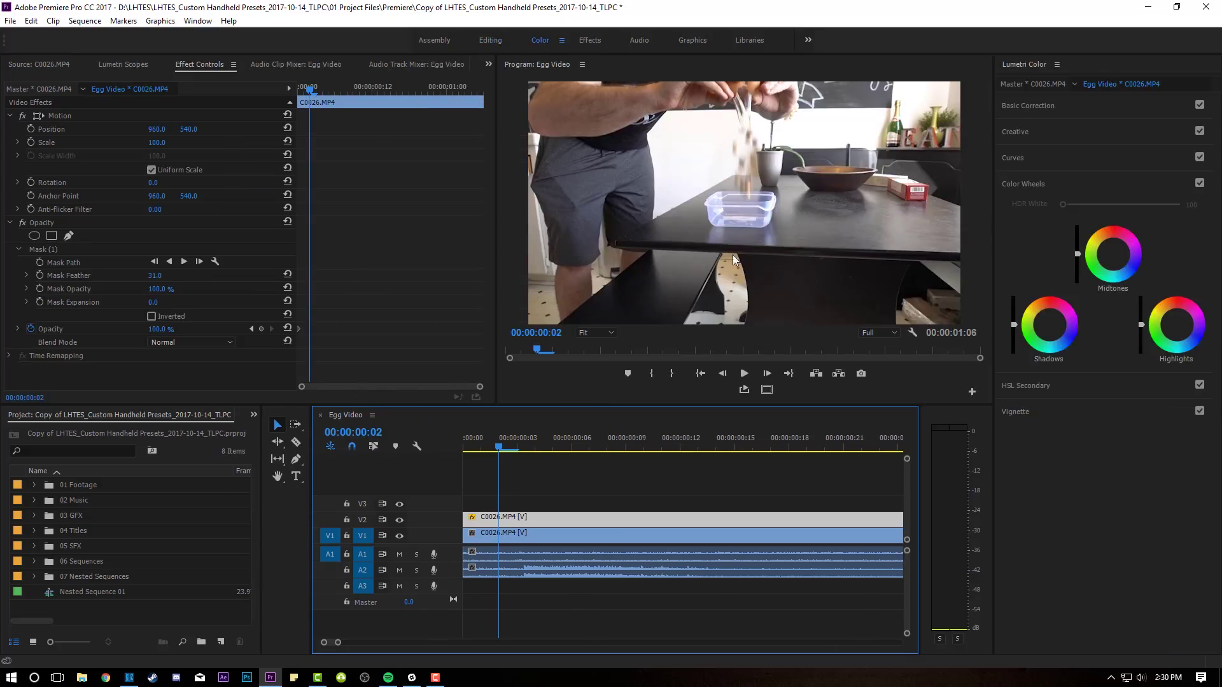
Magnify the Program Monitor to 150% and pan the view.
left_click(594, 333)
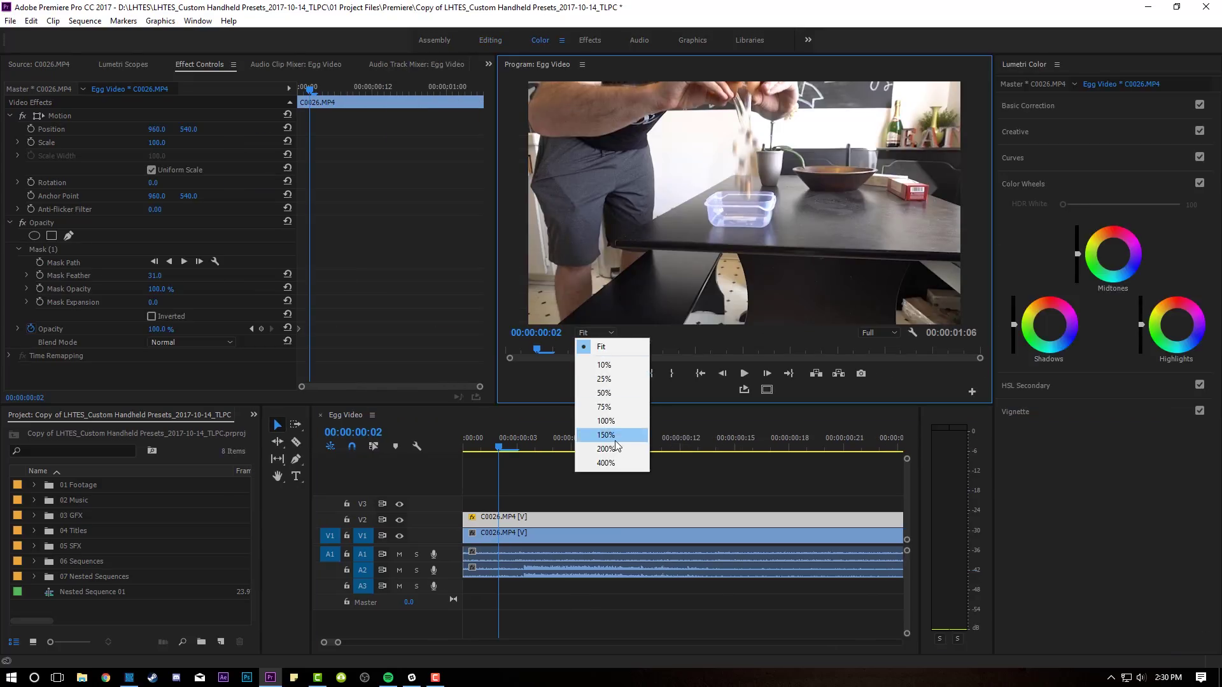
left_click(615, 439)
mouse_move(980, 203)
left_mouse_down()
mouse_move(979, 175)
mouse_move(983, 195)
left_mouse_up()
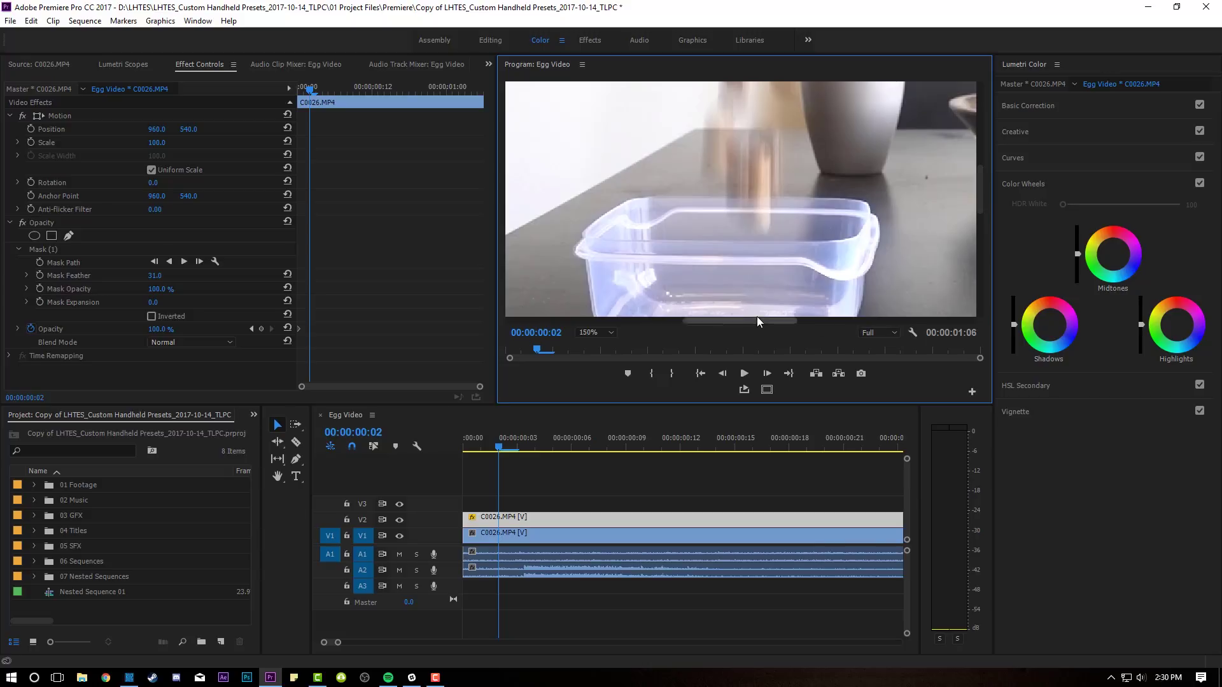
left_click_drag(744, 320, 769, 297)
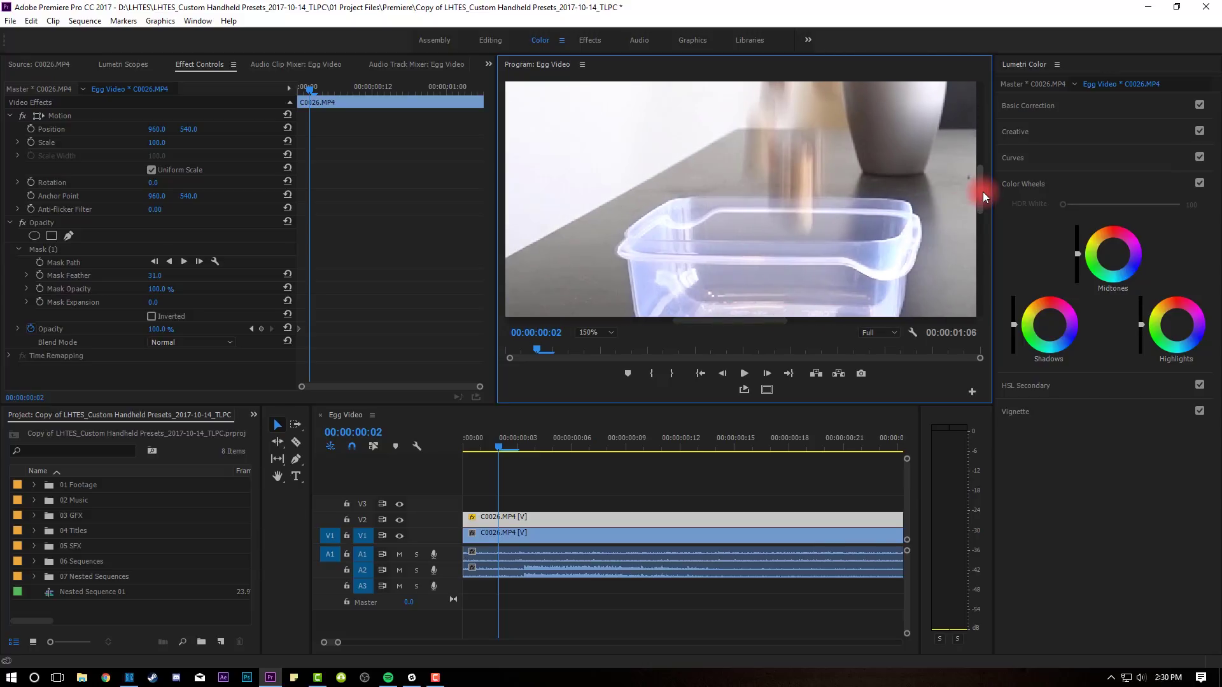
mouse_move(983, 192)
left_mouse_down()
mouse_move(980, 156)
mouse_move(975, 169)
left_mouse_up()
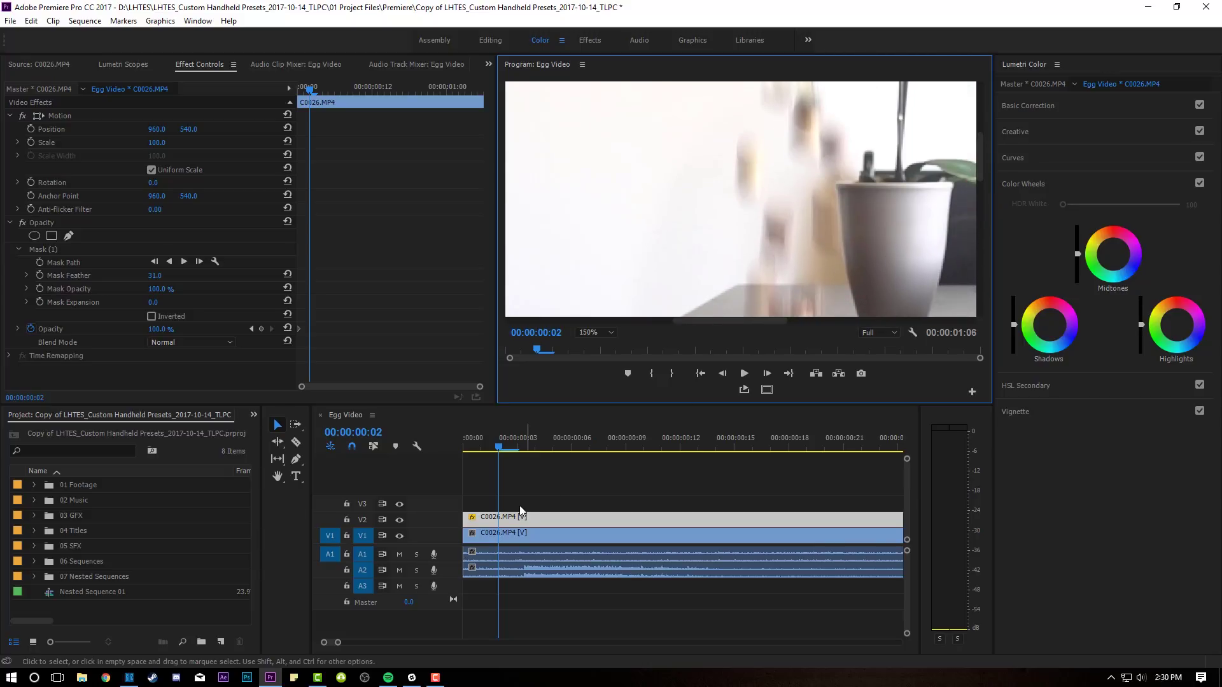
In Lumetri Basic Correction, set the top clip's Exposure to 0.1 and Whites to 3.0.
left_click(528, 519)
left_click(1047, 109)
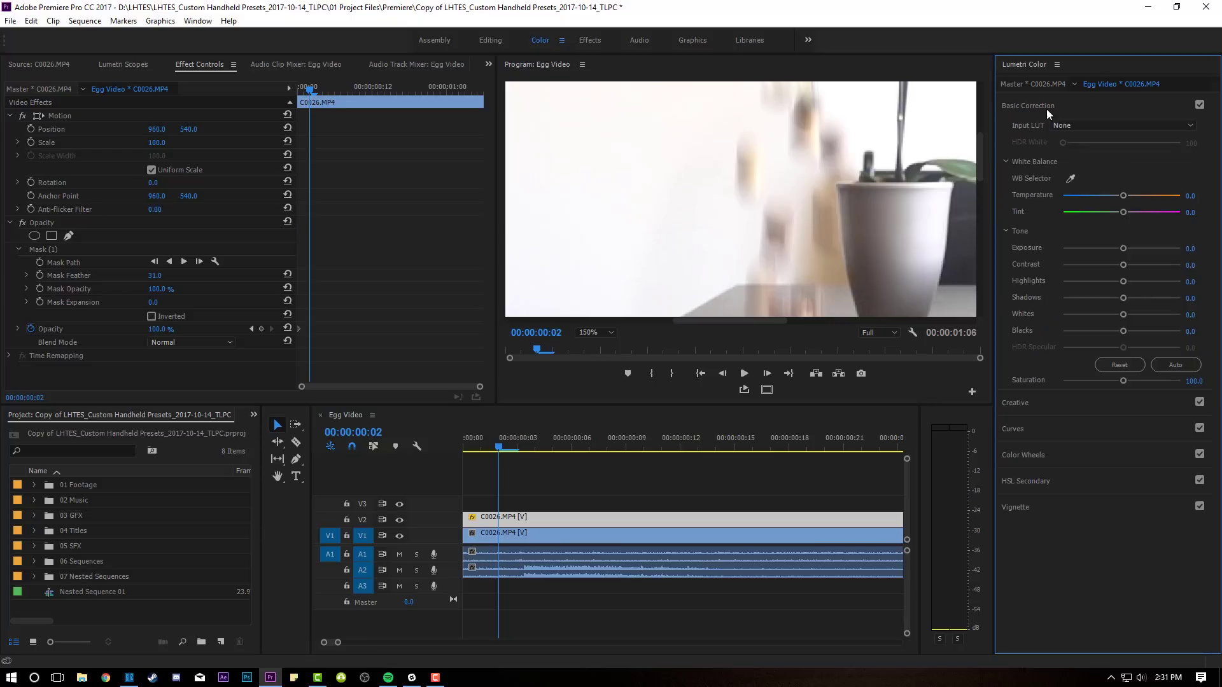
left_click(1200, 248)
key("Return")
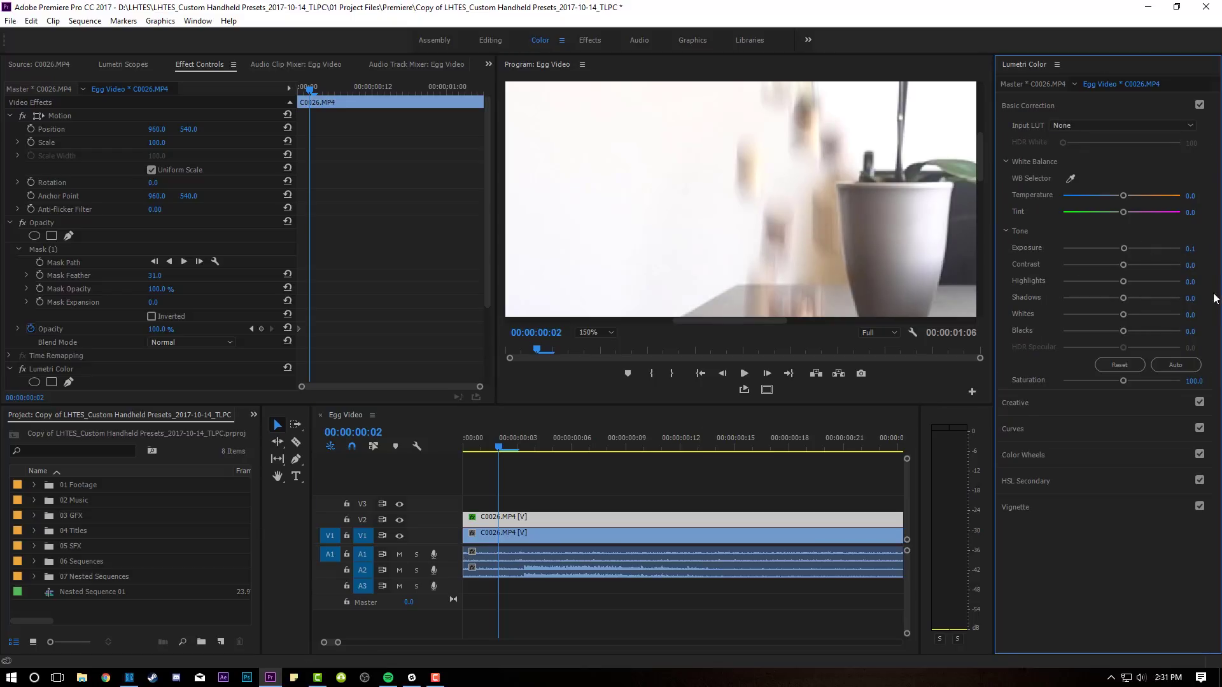
left_click(1189, 314)
type("3")
key("Return")
Return the monitor to Fit, play the graded sequence, and zoom the timeline out.
left_click(601, 332)
left_click(605, 346)
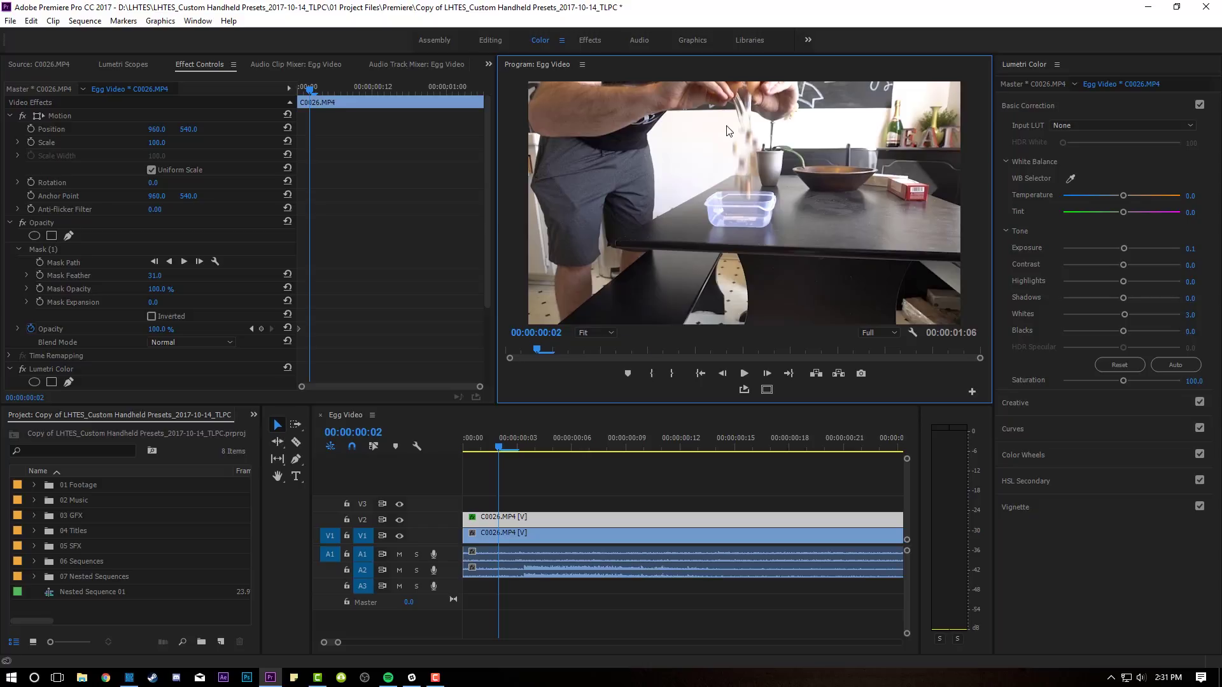
left_click(487, 437)
key("space")
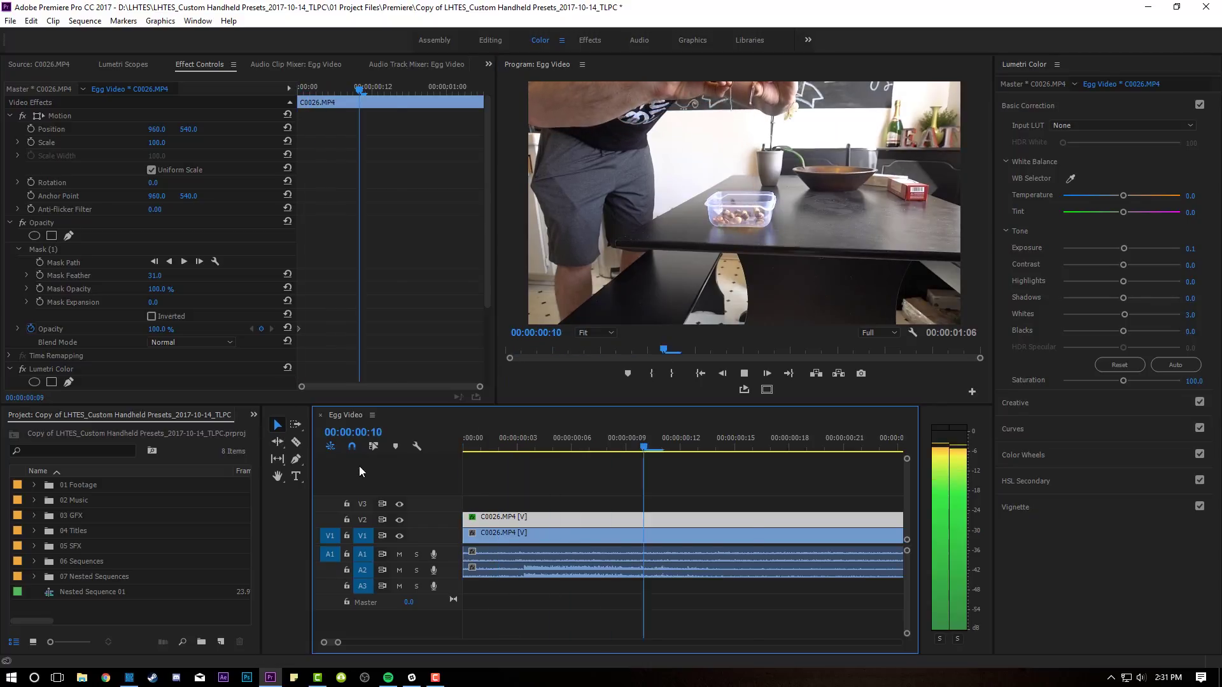
key("Home")
key("minus")
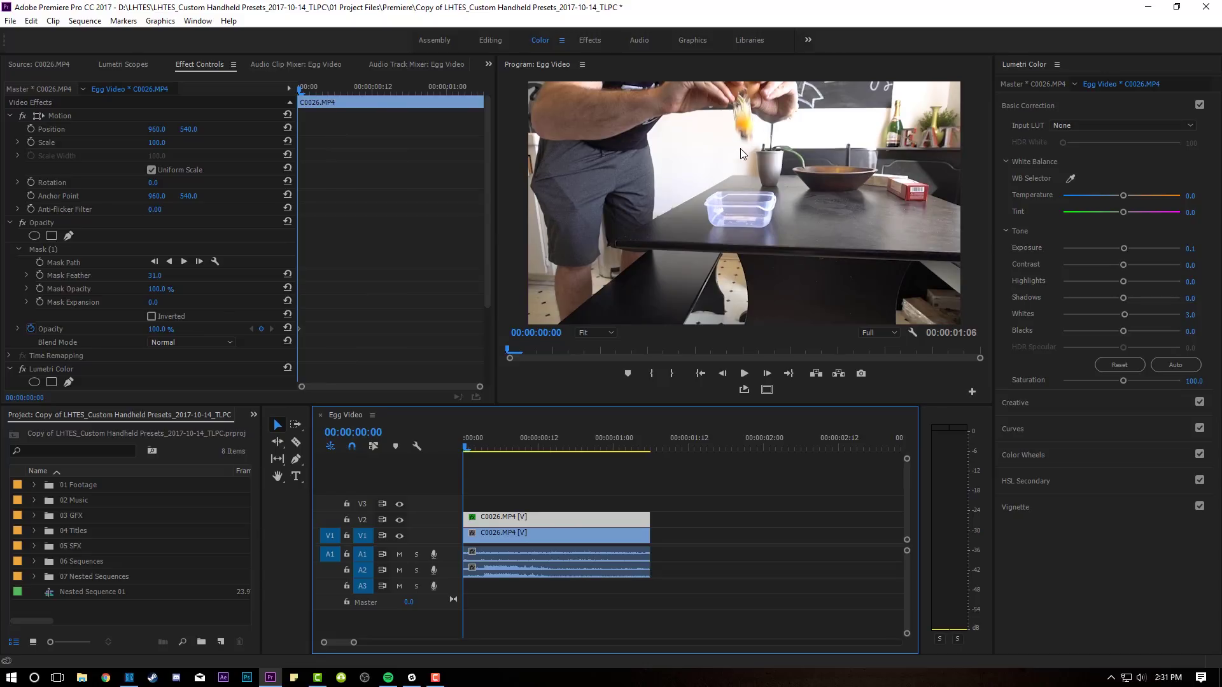
Create a new Adjustment Layer and place it on track V3 above the footage.
left_click(220, 642)
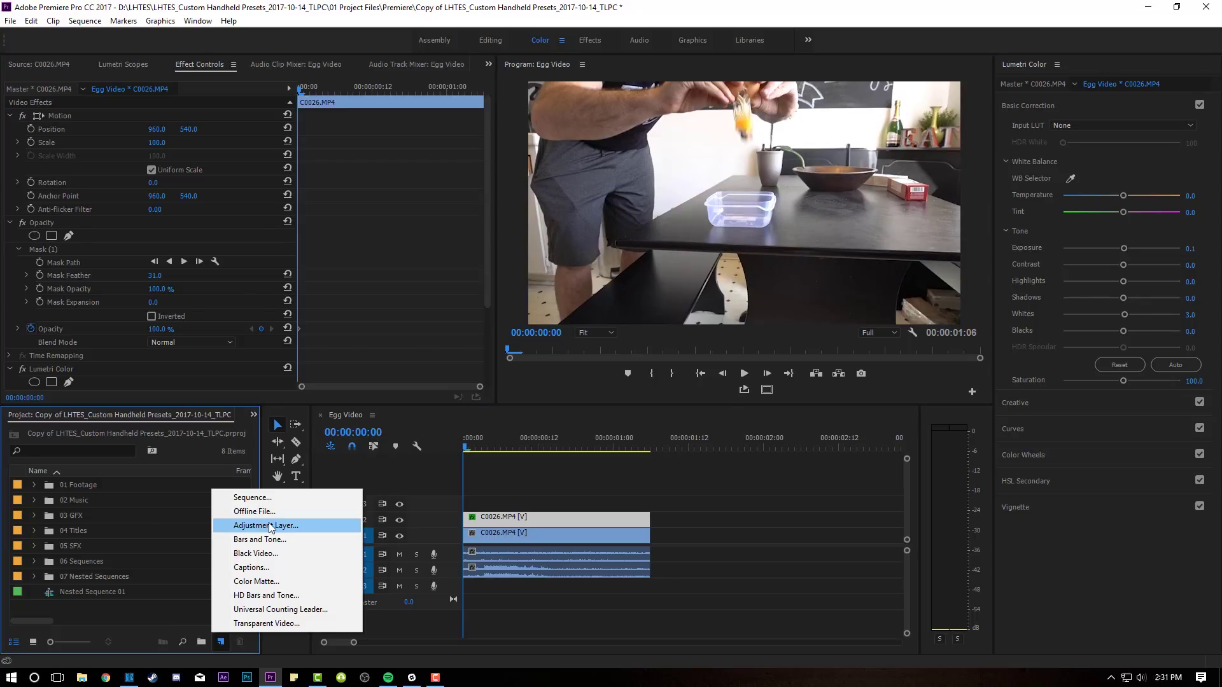
left_click(266, 525)
left_click(630, 384)
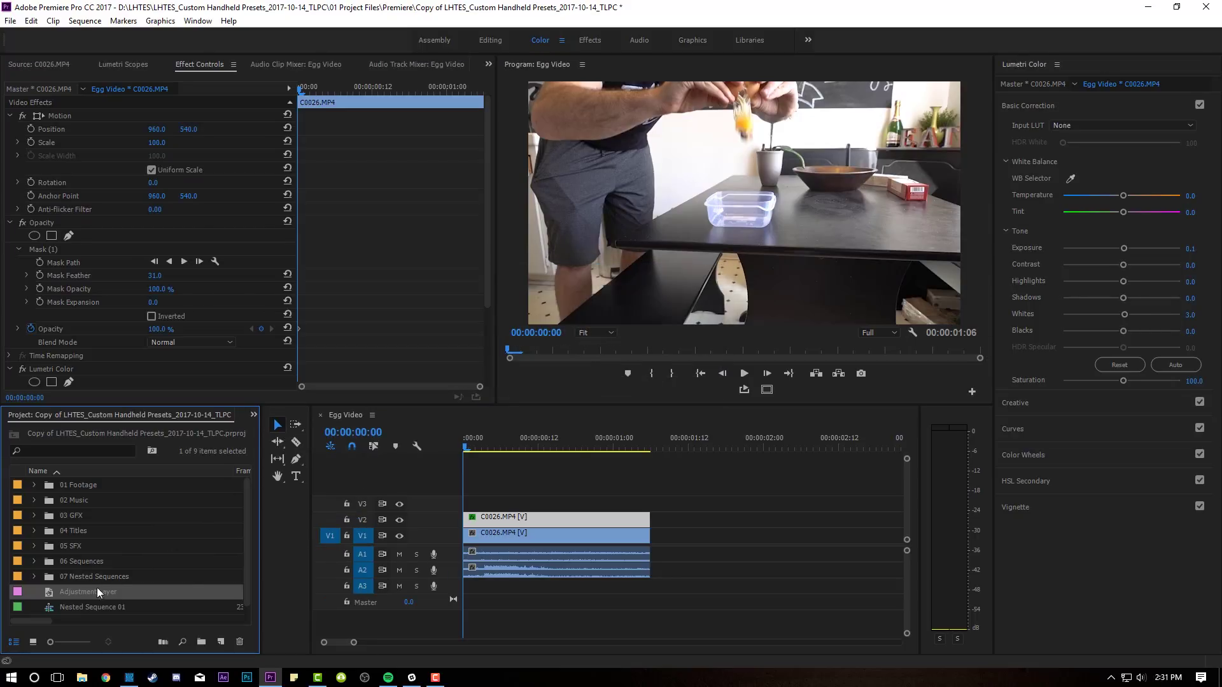
left_click_drag(96, 587, 467, 503)
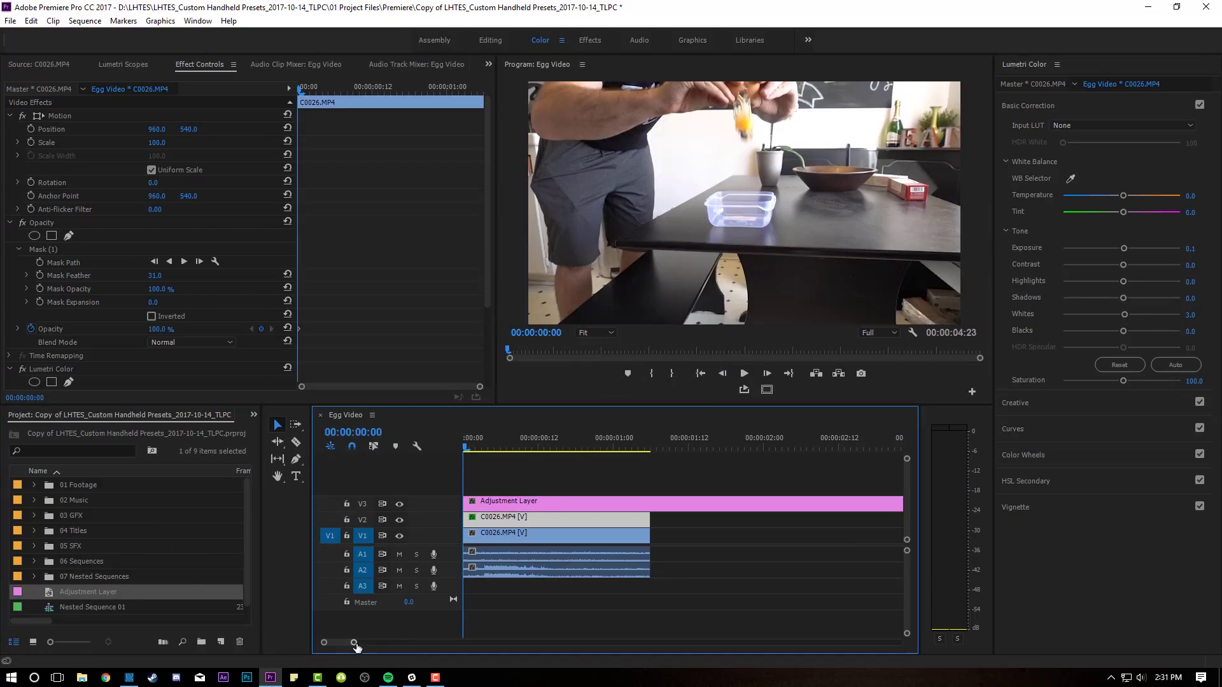
left_click_drag(354, 643, 338, 643)
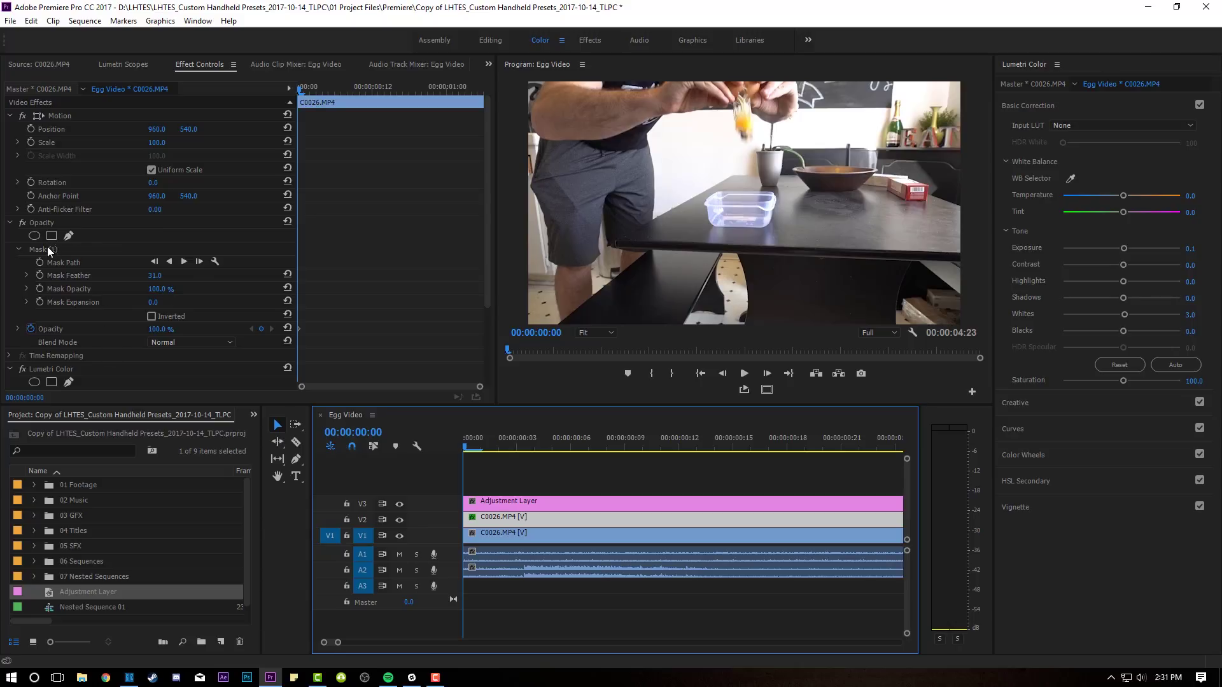
Give the adjustment layer a wide elliptical mask over the falling egg at 150% zoom.
left_click(506, 503)
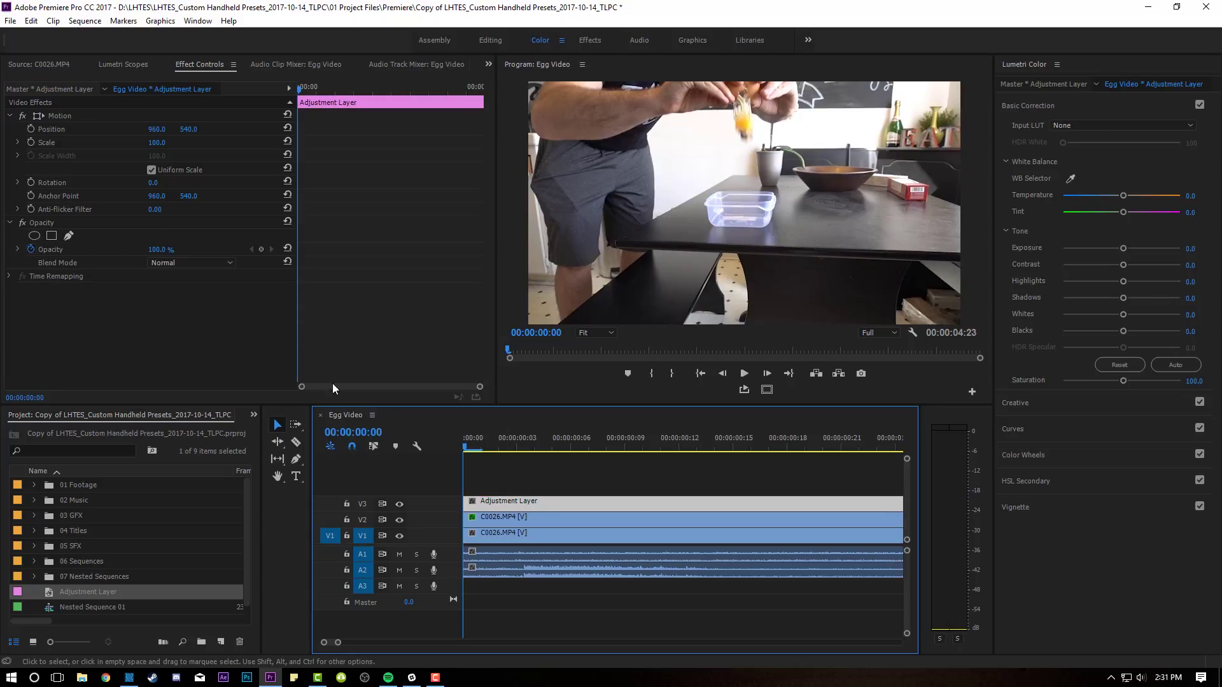
left_click(34, 236)
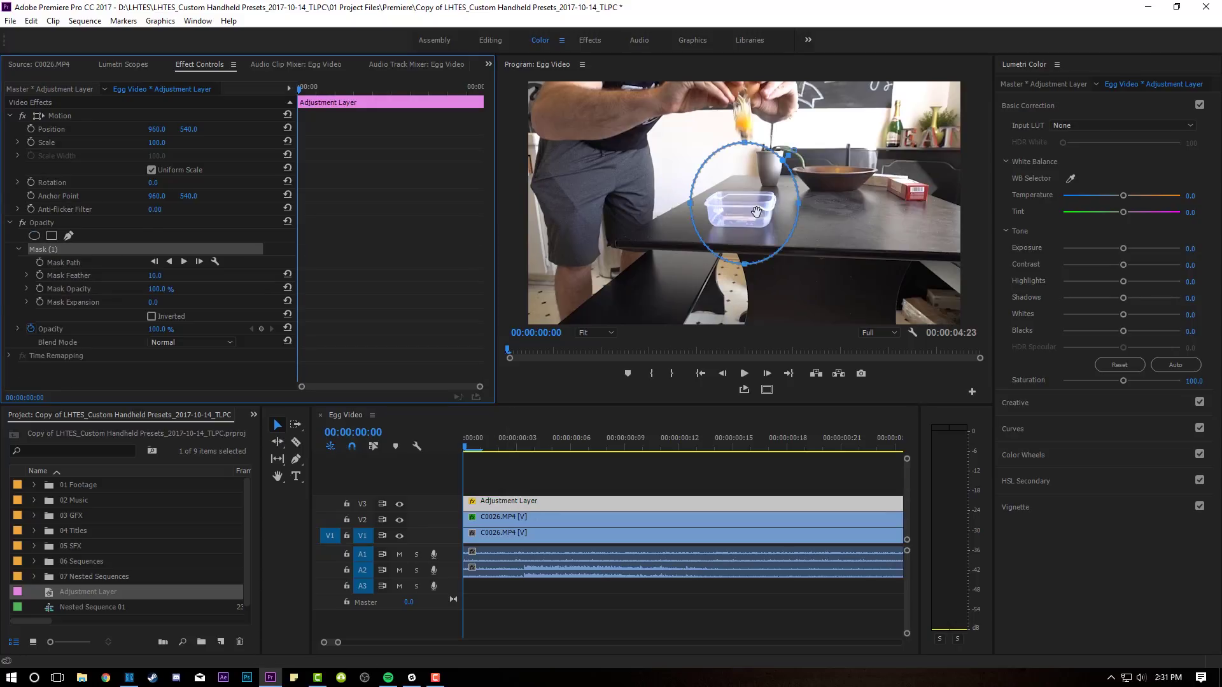
left_click_drag(745, 263, 747, 134)
left_click(596, 332)
left_click(616, 430)
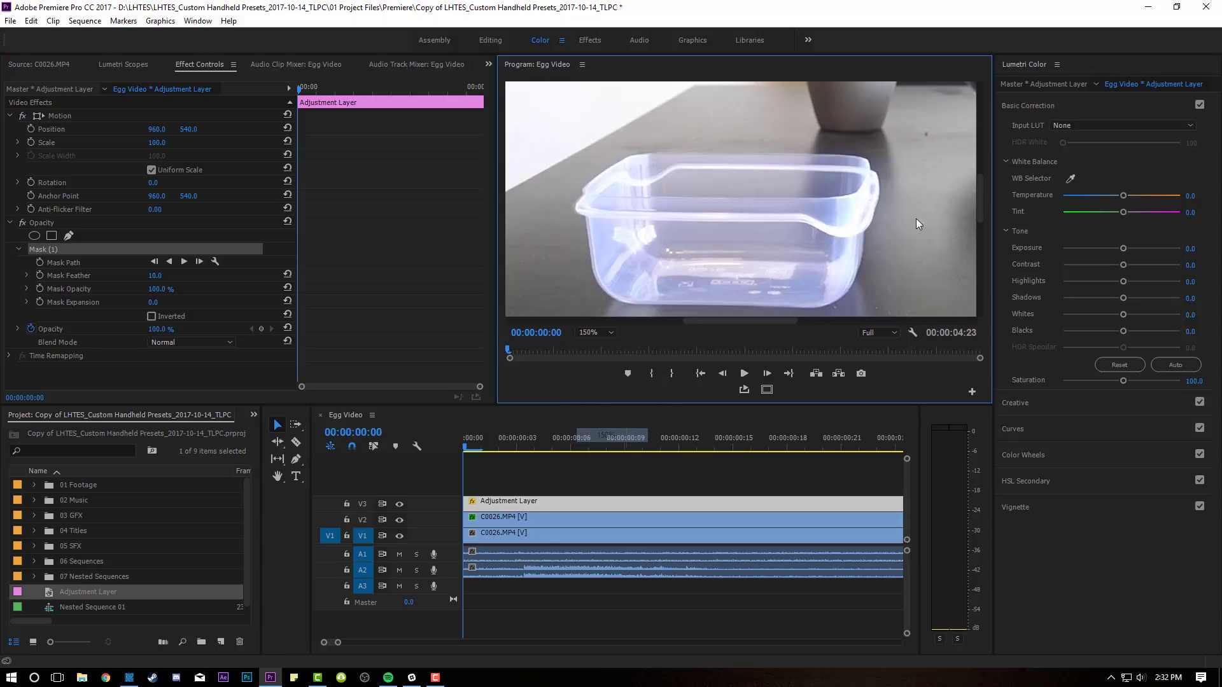
left_click_drag(977, 205, 984, 156)
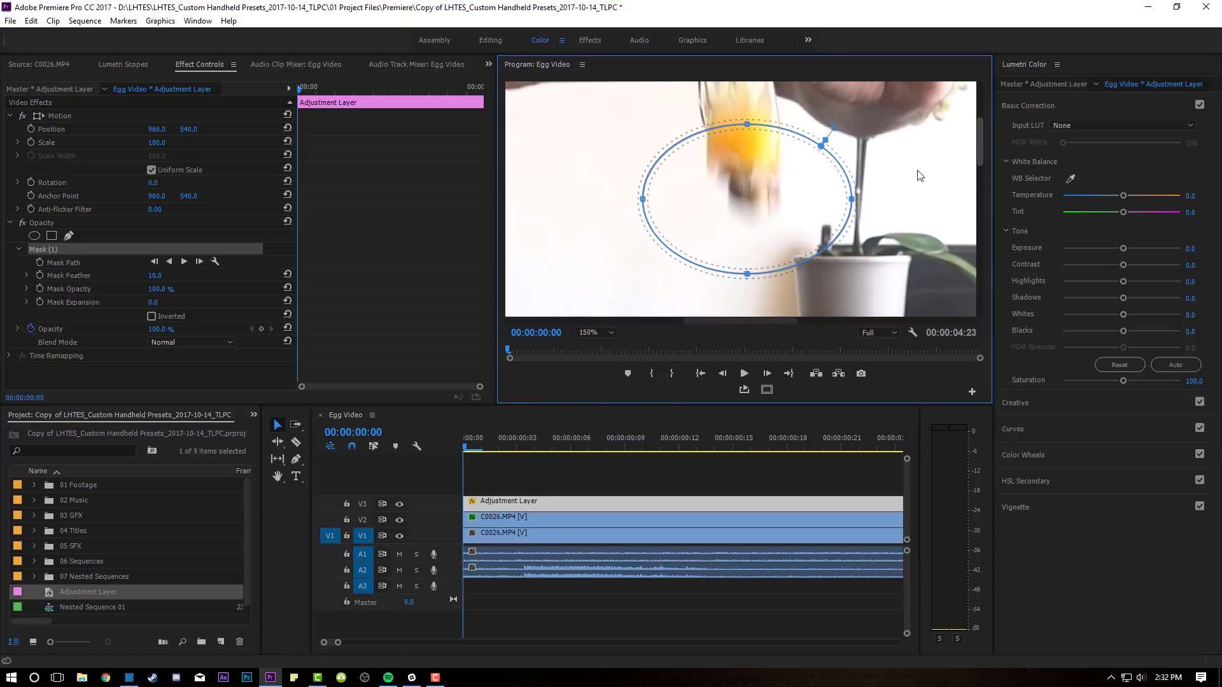
Shift the adjustment layer's Shadows colour wheel up-left in Lumetri Color Wheels.
left_click(526, 506)
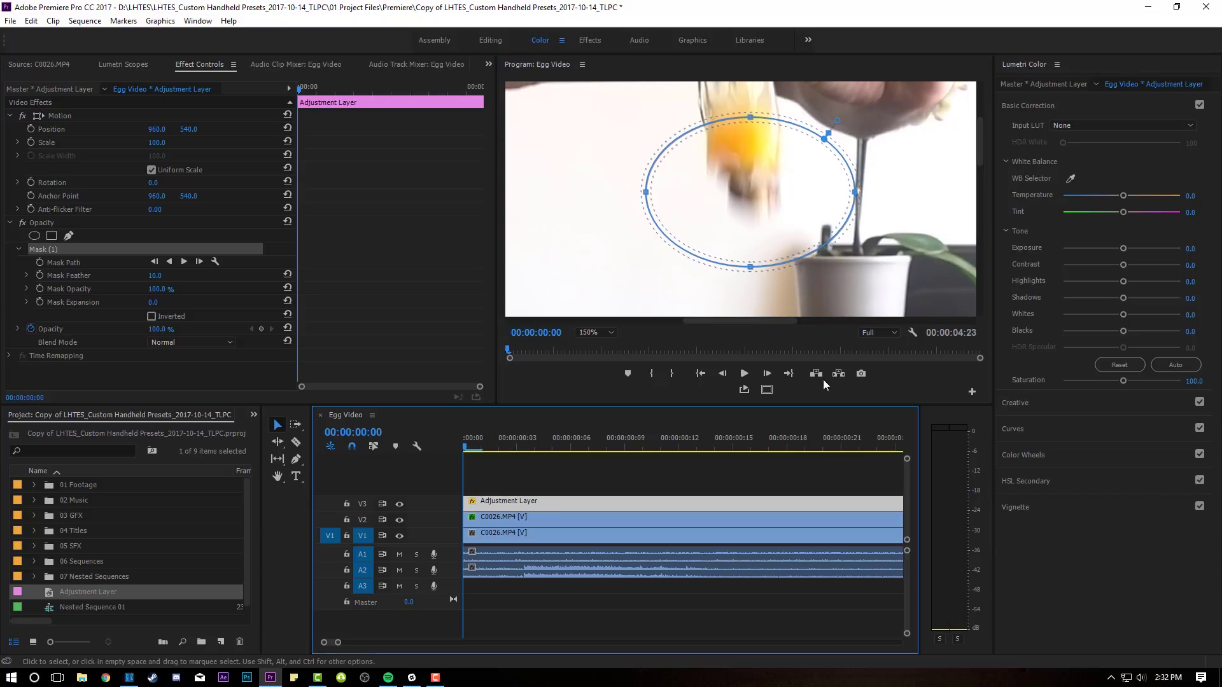
left_click(1059, 453)
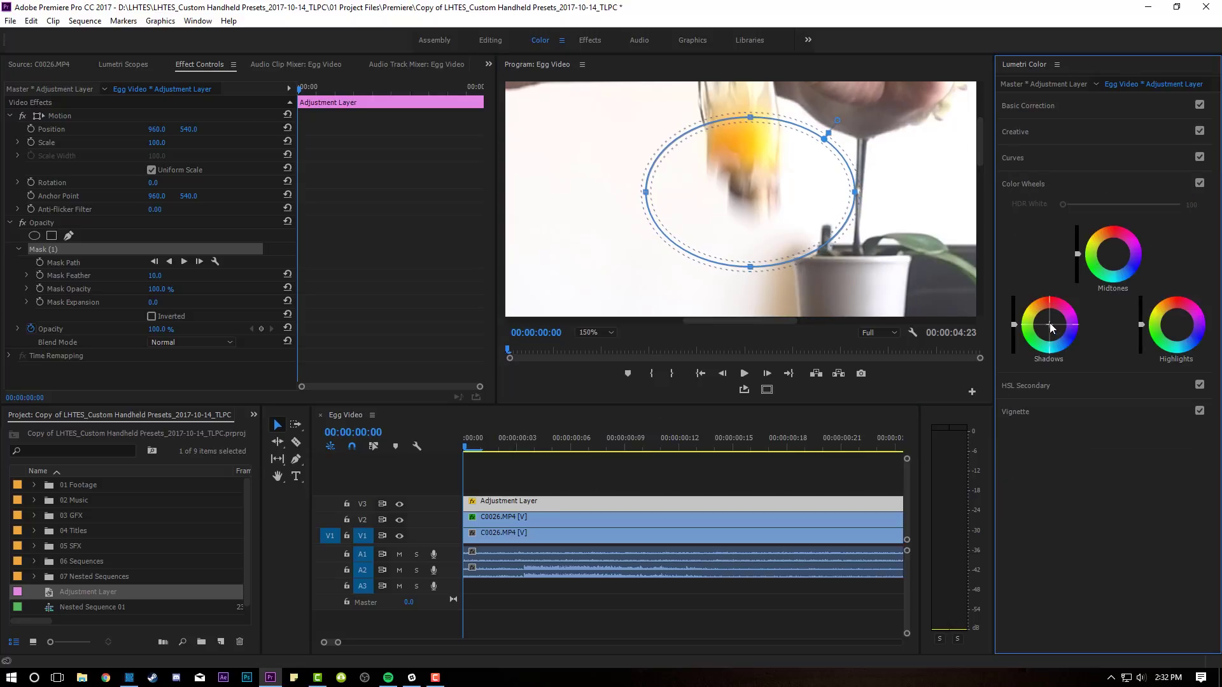
left_click_drag(1051, 328, 1026, 307)
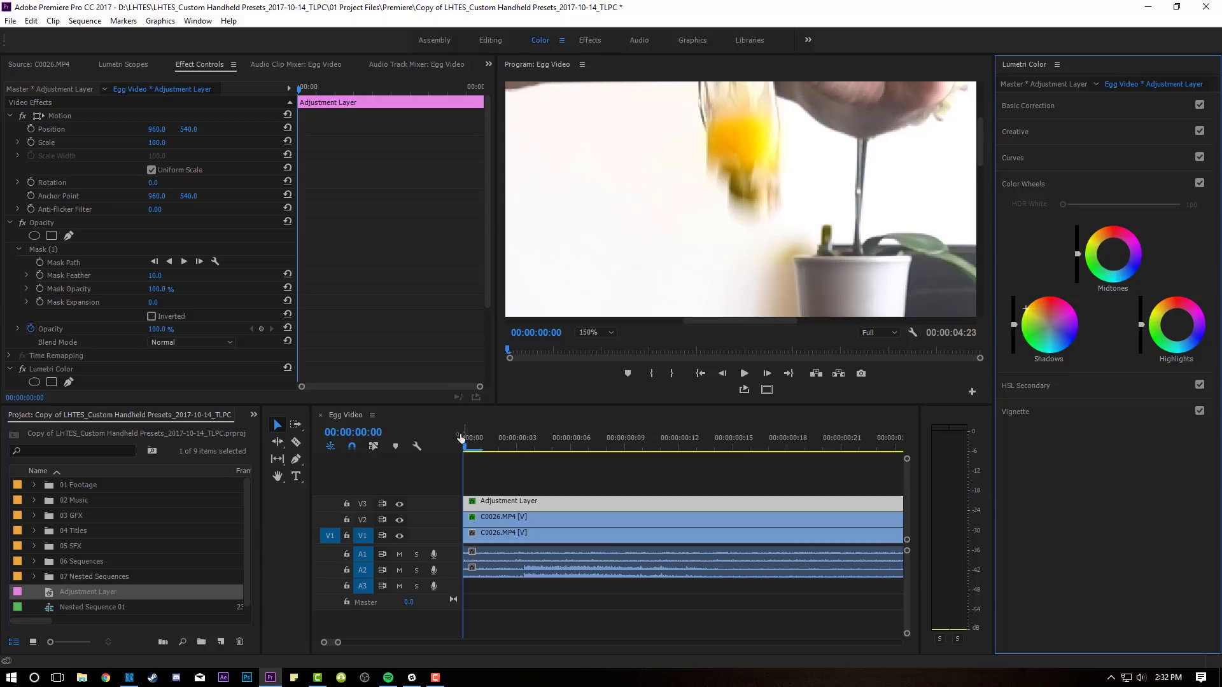
Check frames 2 and 1 of the sequence and show the mask outline.
left_click(489, 444)
left_click(483, 441)
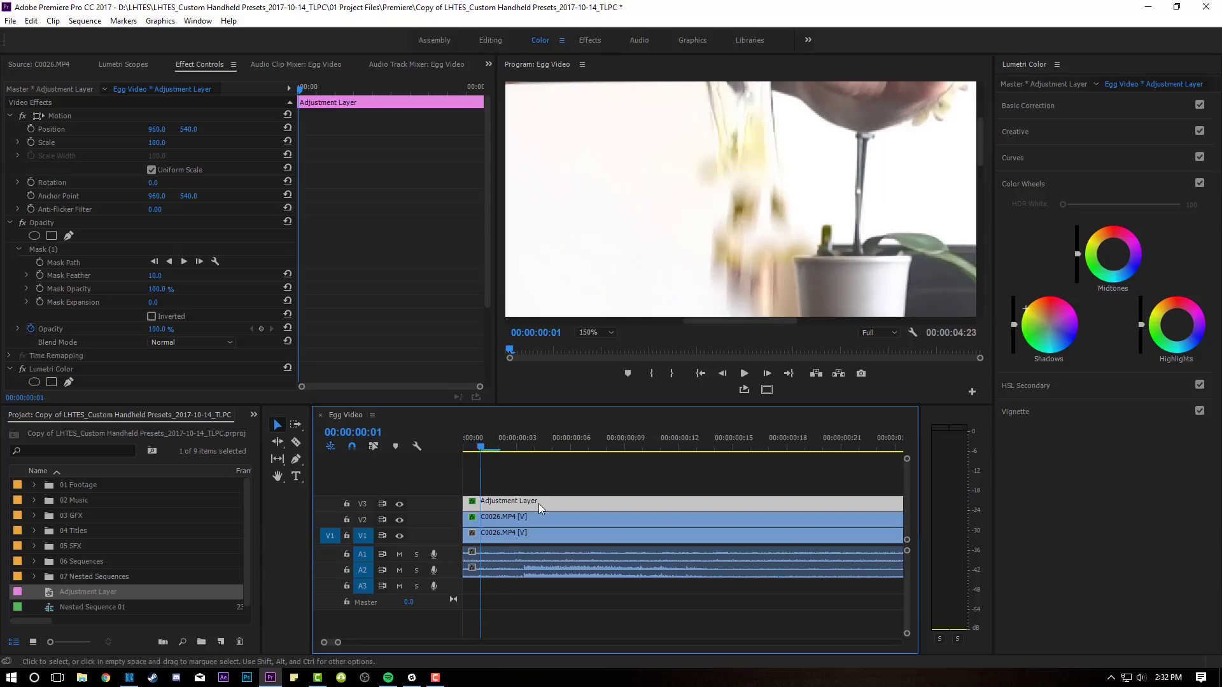
left_click(50, 253)
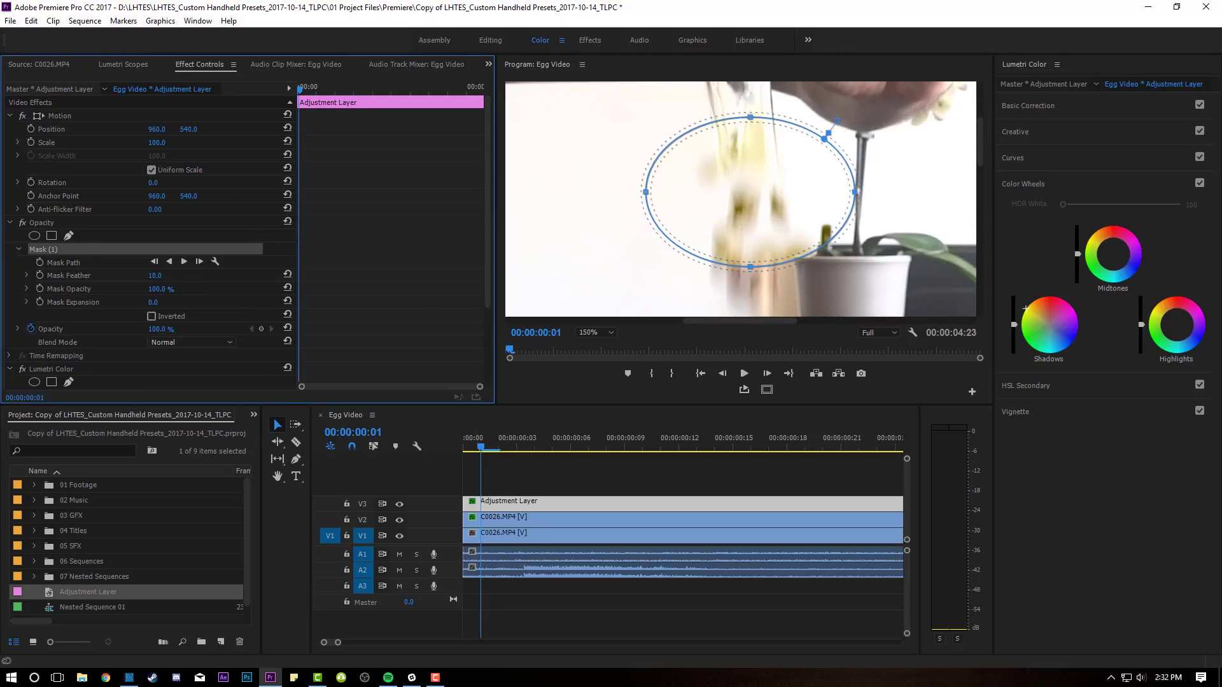
Set the egg mask feather to 80 and step to frame 4 of the sequence.
left_click_drag(155, 276, 274, 418)
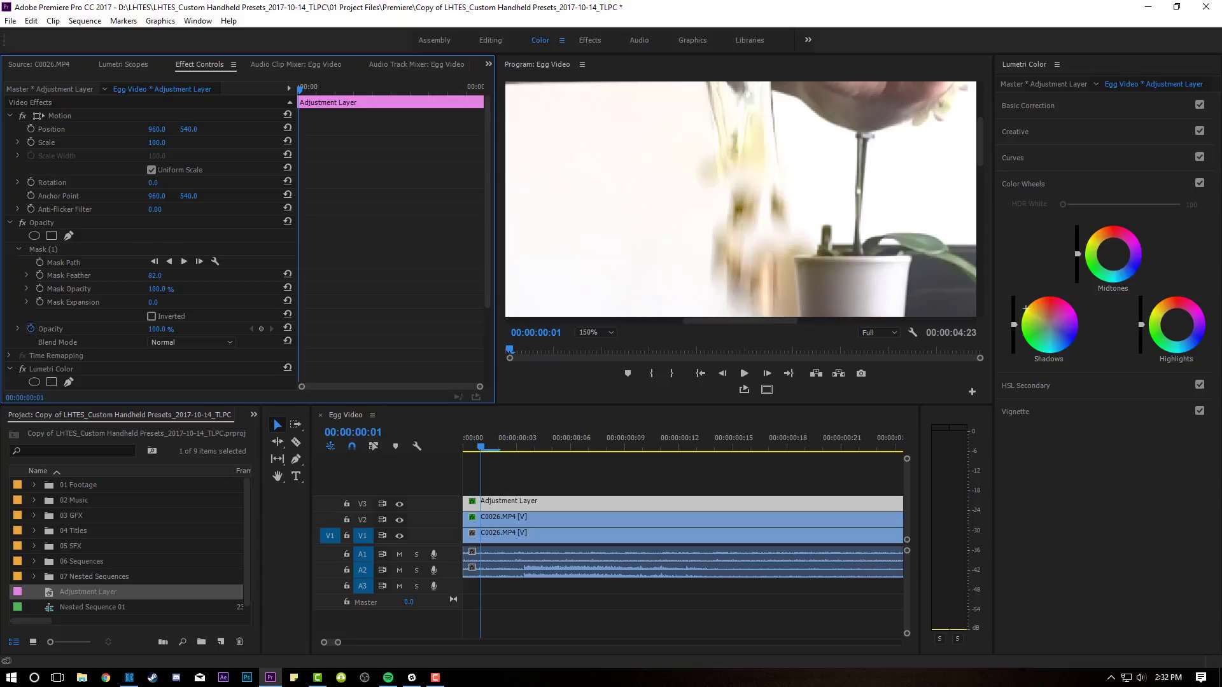
left_click_drag(155, 276, 153, 276)
left_click(464, 446)
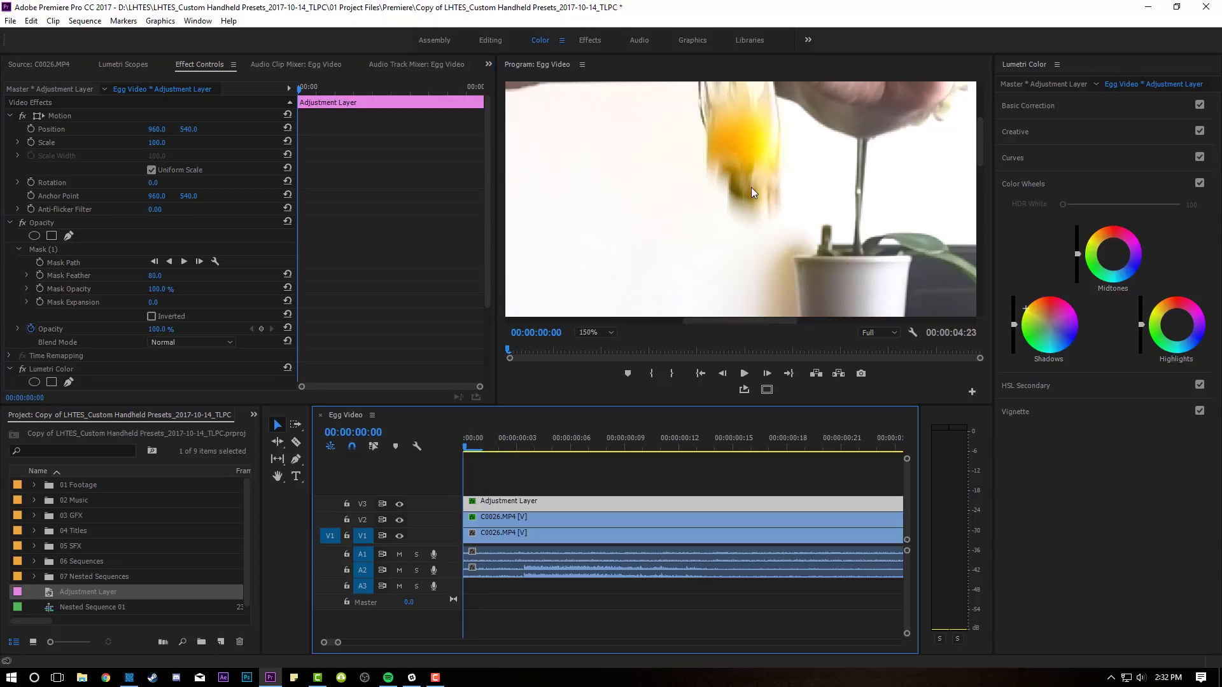
key("Right")
key("Right")
key("Right")
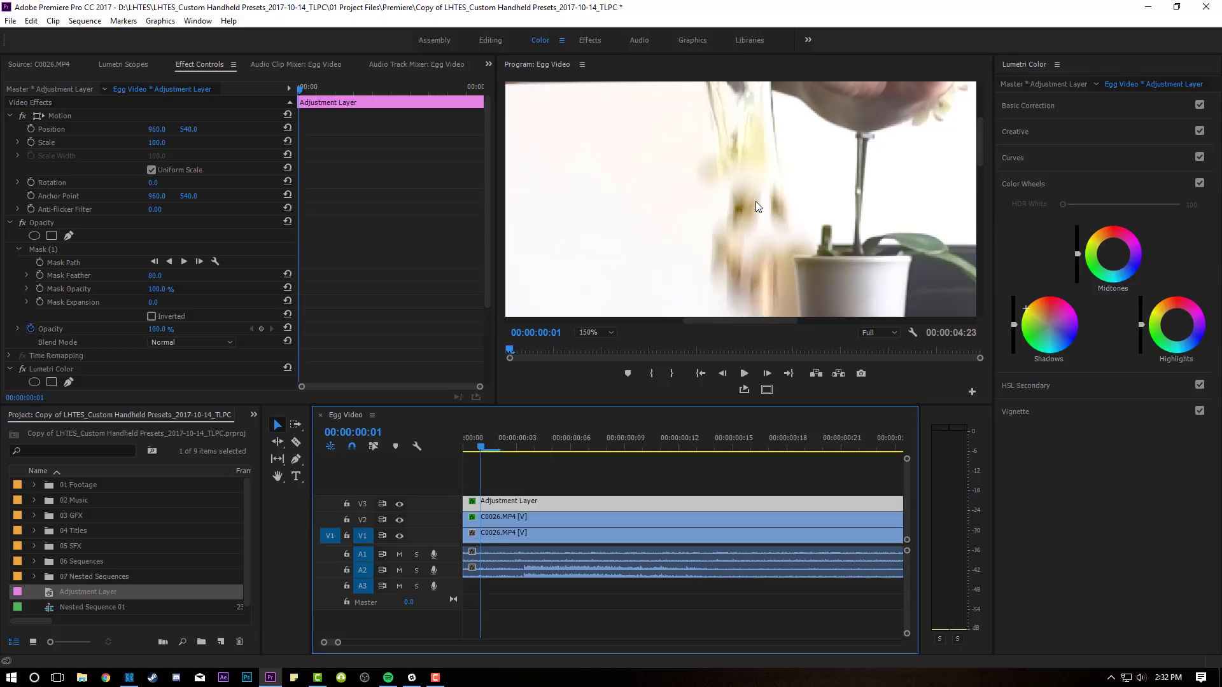
key("Right")
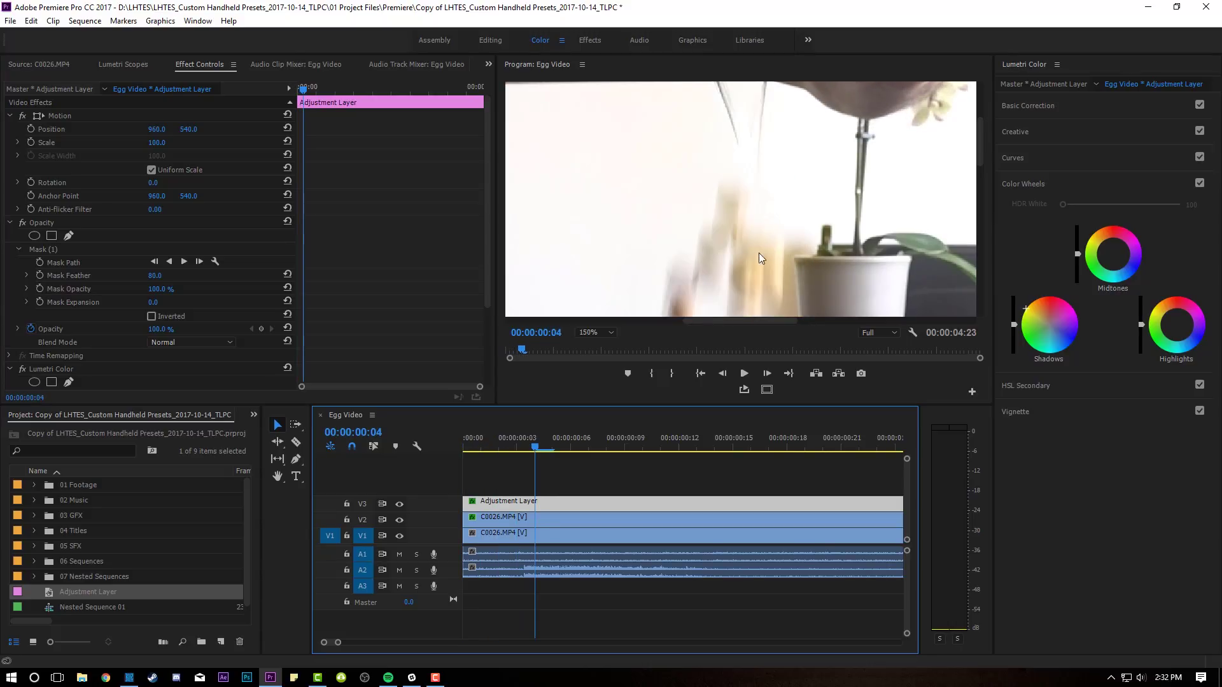
Split the V3 adjustment layer at frame 4 and delete its right-hand part.
key("c")
left_click(547, 506)
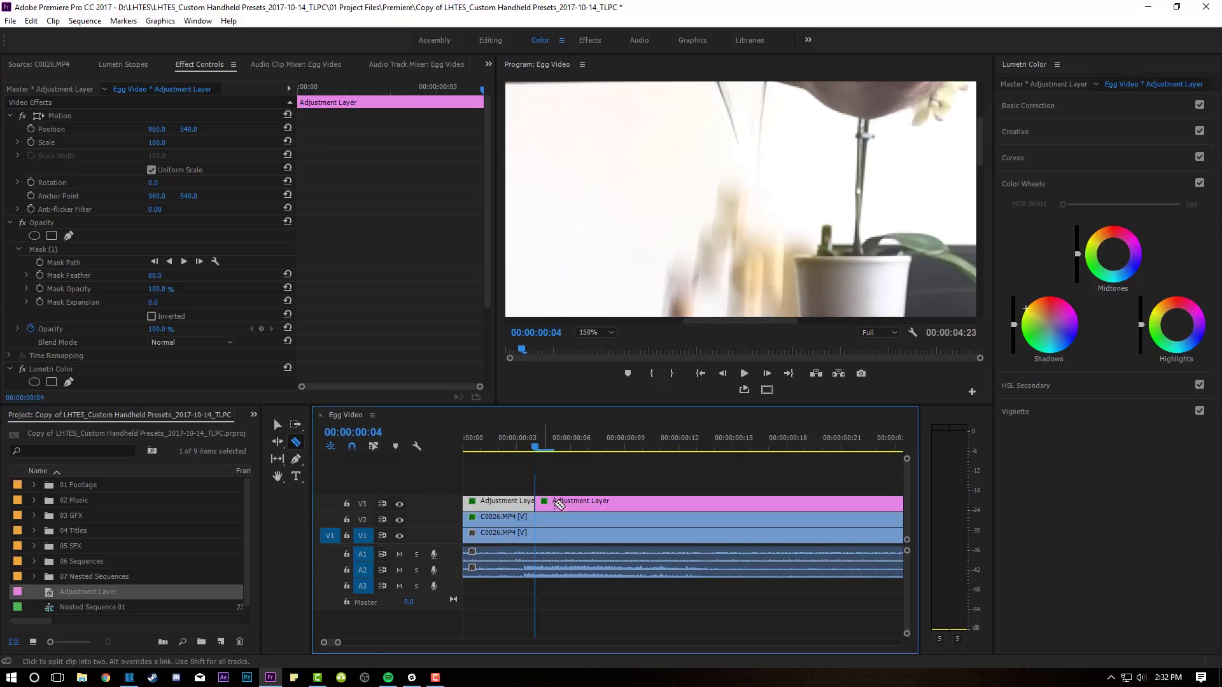
key("v")
left_click(570, 503)
key("Delete")
Set the Program preview zoom to Fit and play the masked effect from the start.
left_click(595, 333)
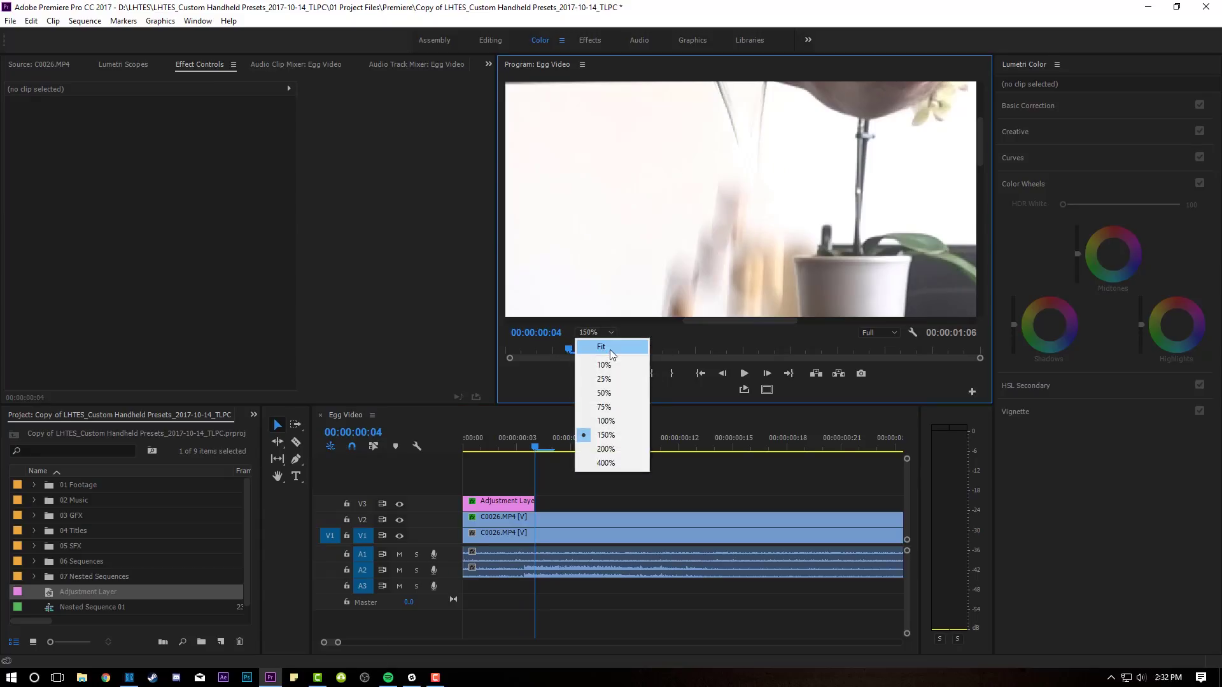
left_click(610, 350)
key("Home")
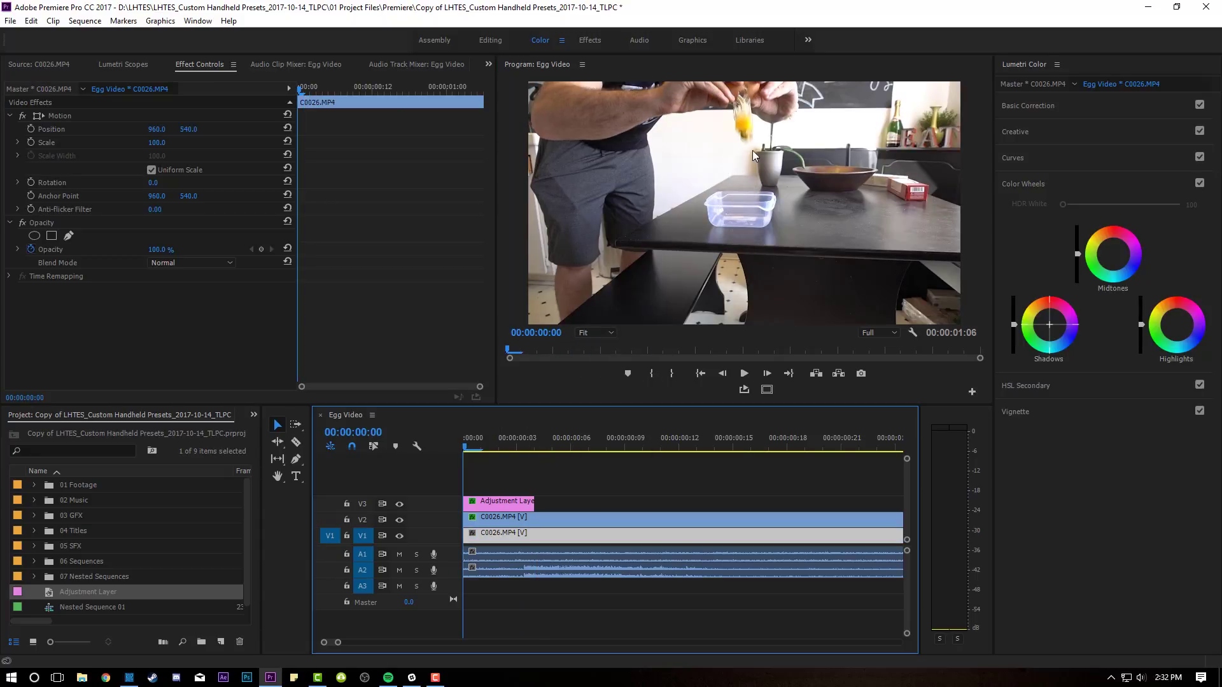
key("space")
key("space")
Replay the masked egg shot from the start, then zoom the timeline out to show the whole sequence.
key("Home")
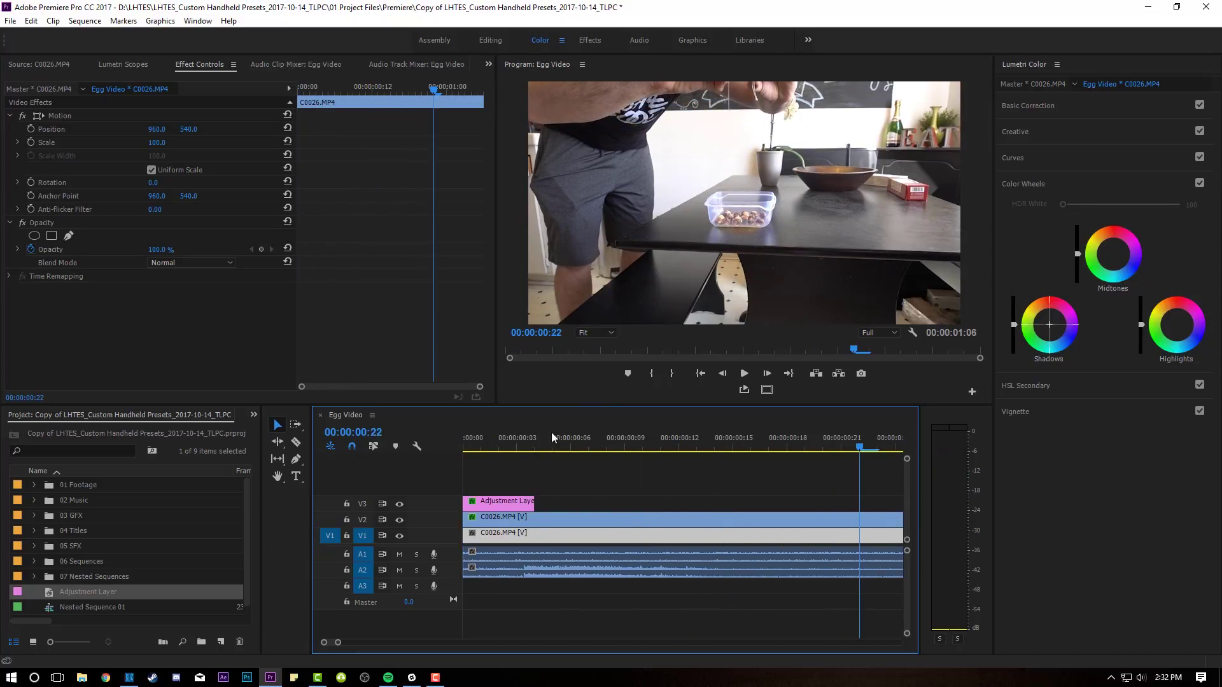
key("Home")
key("space")
key("Home")
key("minus")
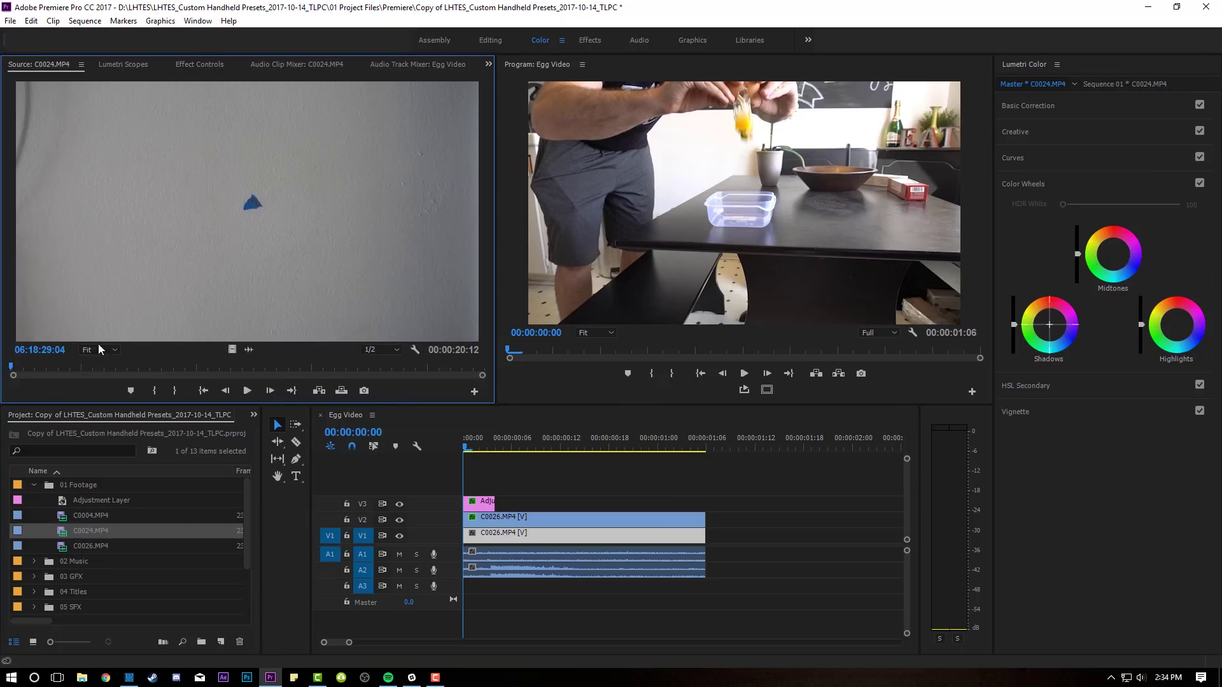
Mark a roughly five-second In/Out section of C0024.MP4 and place it on V1.
mouse_move(27, 362)
left_mouse_down()
mouse_move(269, 360)
mouse_move(138, 357)
mouse_move(257, 360)
left_mouse_up()
key("i")
key("o")
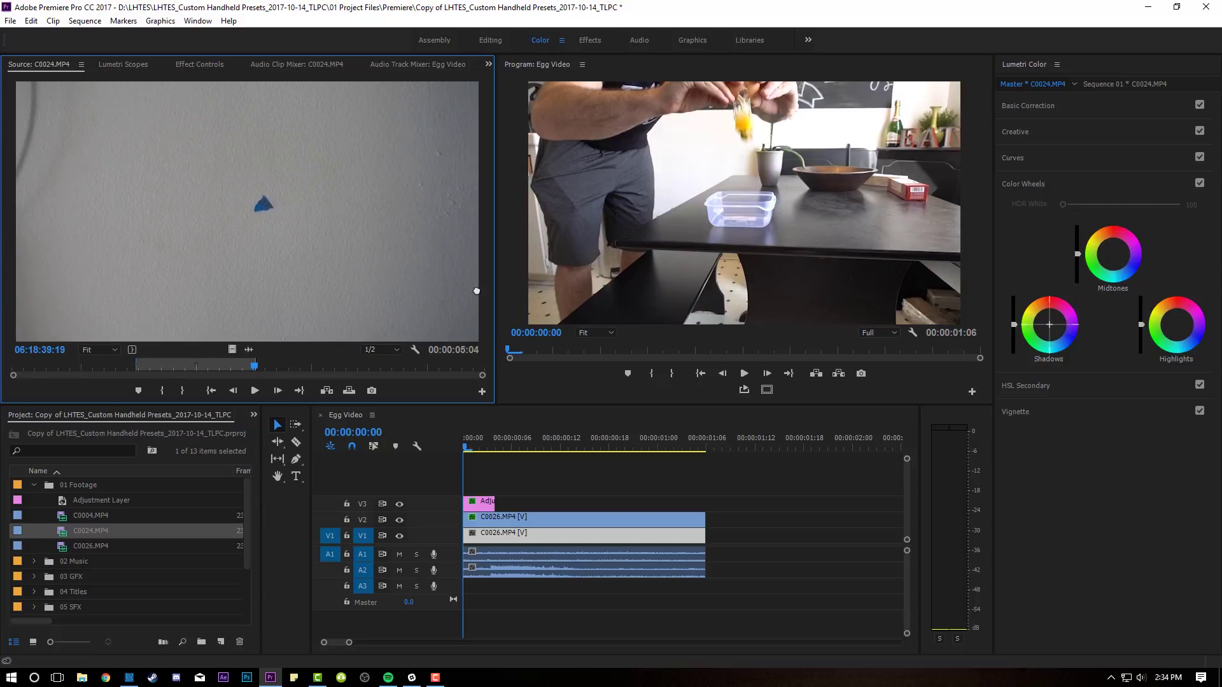
left_click_drag(476, 291, 781, 535)
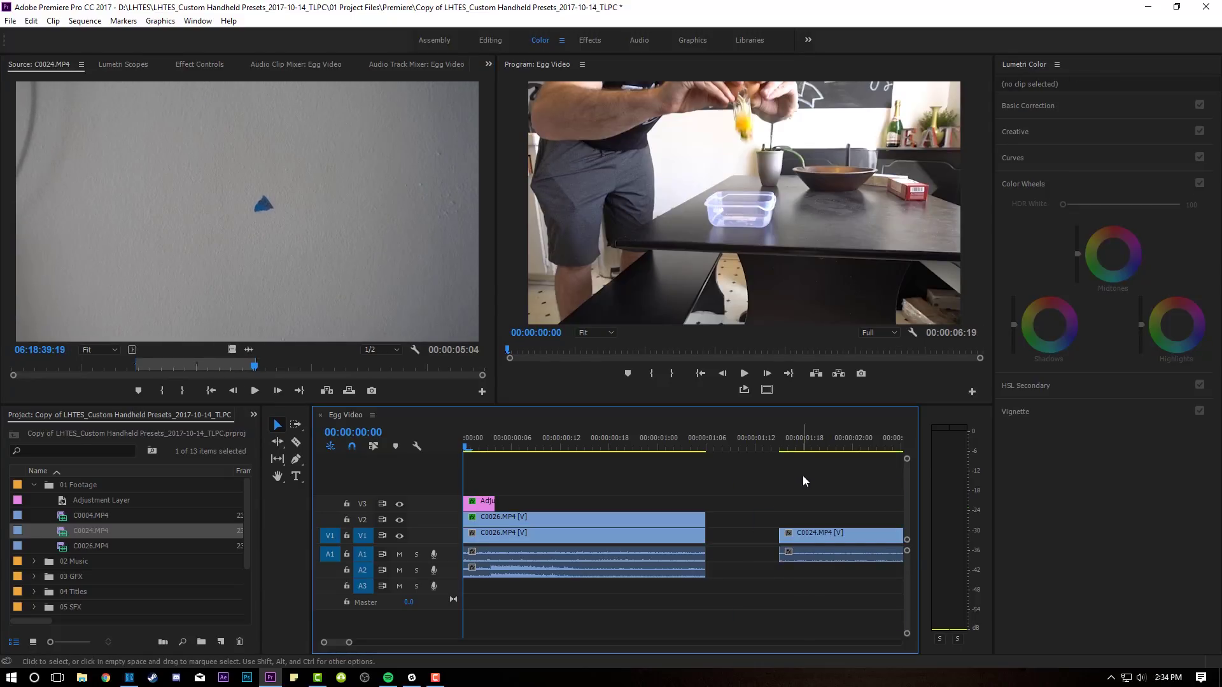
Save the project, switch to the Editing workspace, and select the new tape clip.
key("ctrl+s")
scroll(792, 480, "down", 3)
left_click(490, 40)
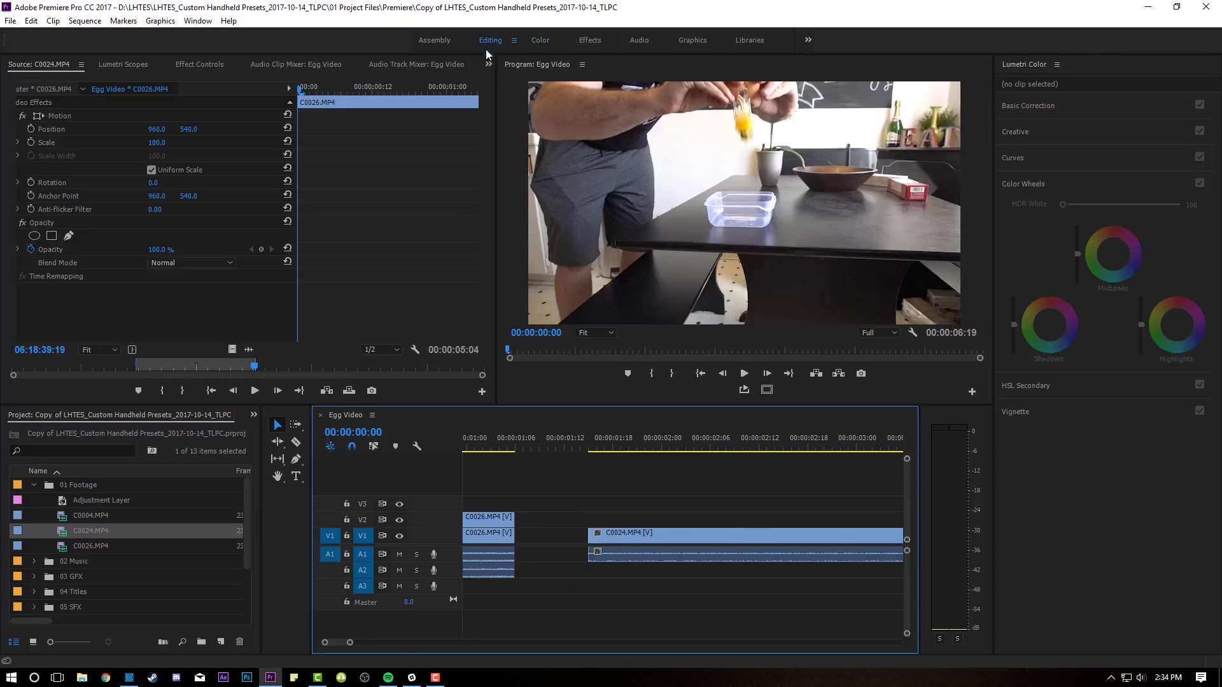
left_click(728, 450)
Keyframe the C0024 clip's Motion Position, dragging the frame to follow the blue tape frame by frame.
left_click(130, 66)
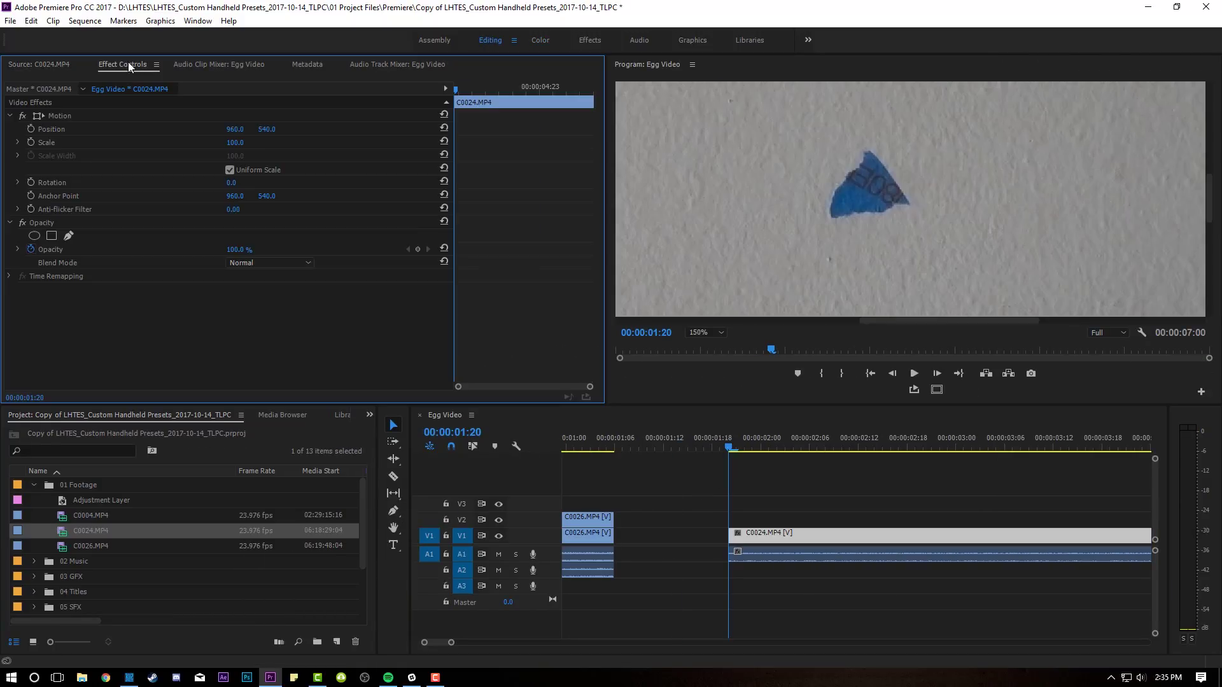
left_click(778, 536)
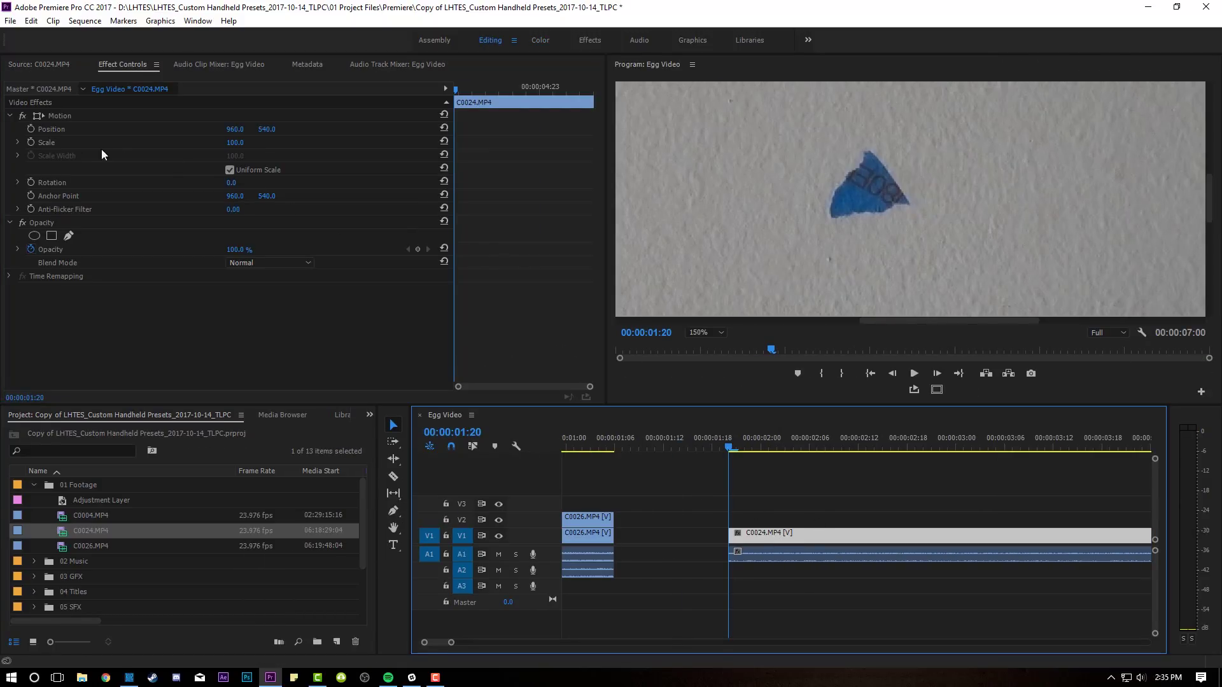
left_click(30, 129)
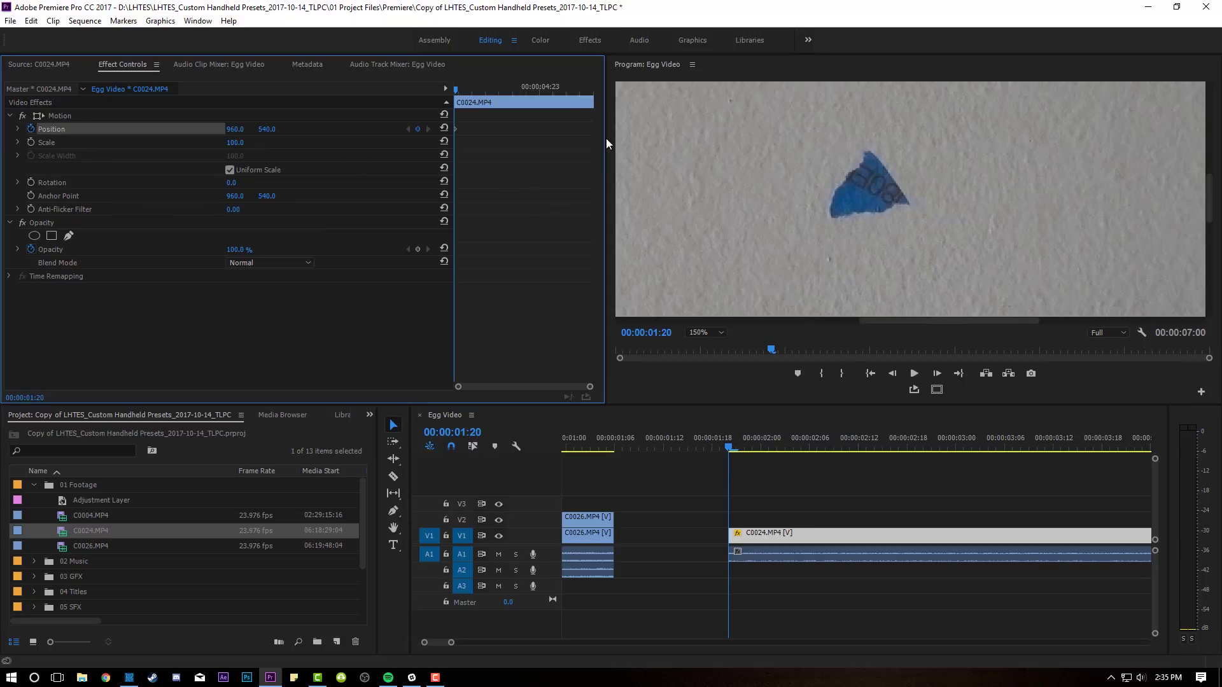
left_click(47, 140)
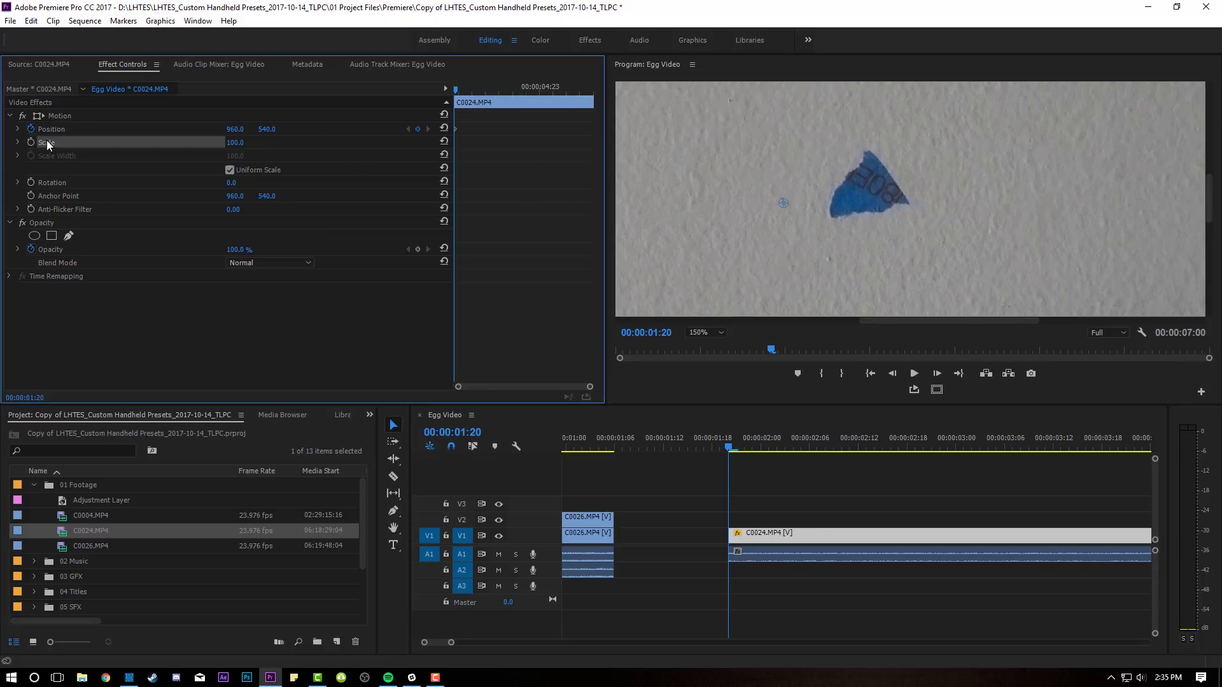
left_click(55, 127)
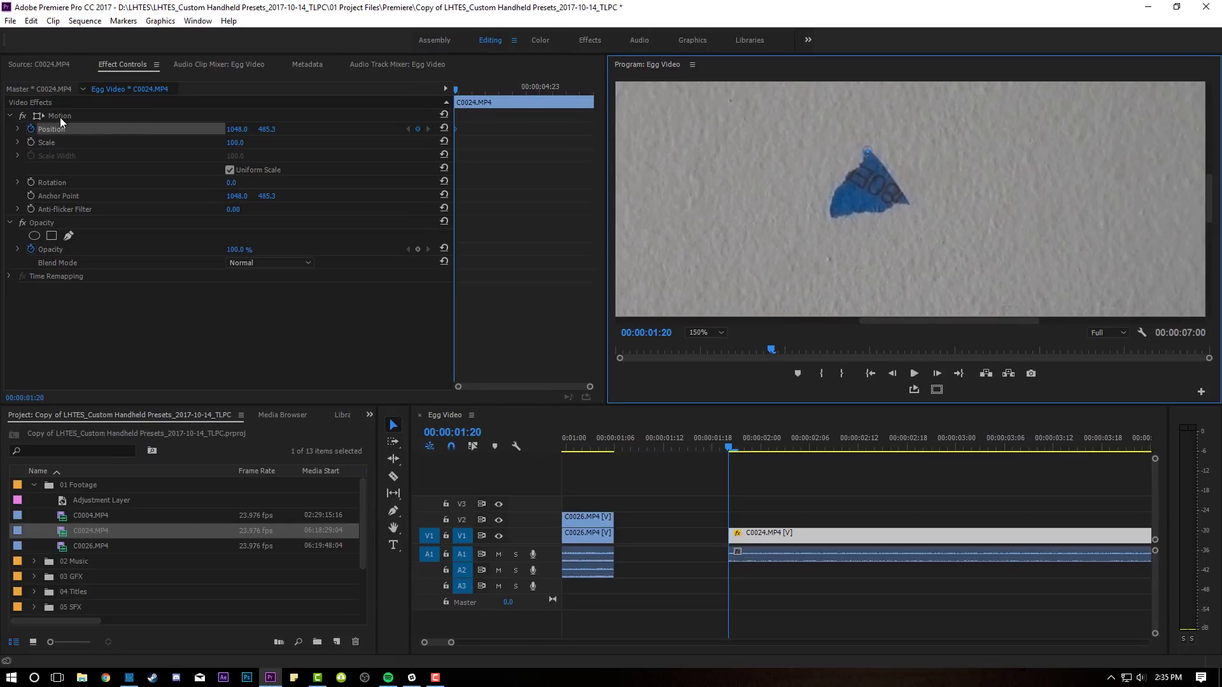
left_click(59, 116)
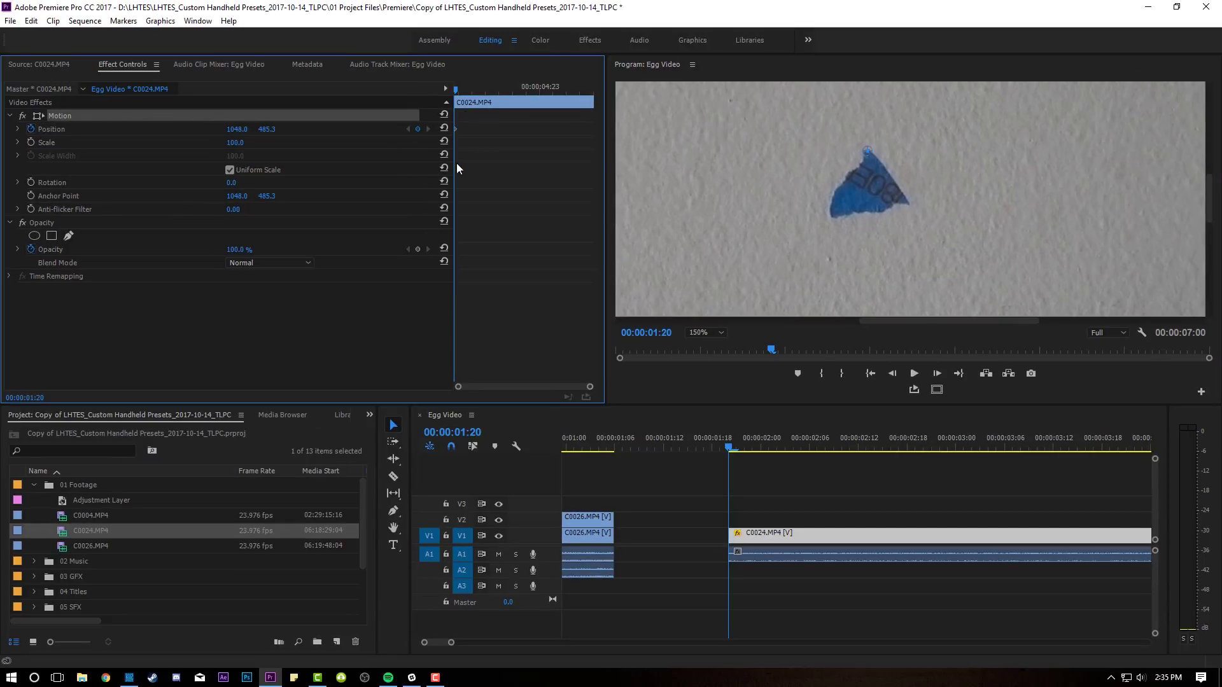
key("Right")
key("Right")
key("Right")
key("Right")
key("Right")
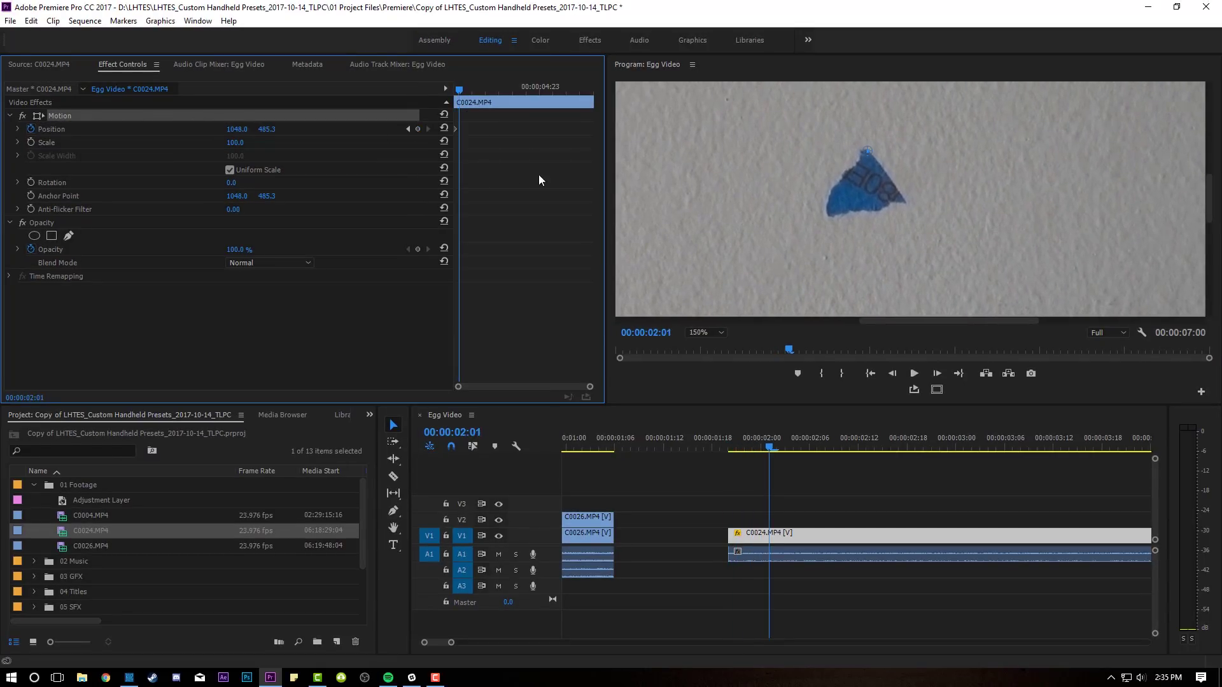
left_click_drag(873, 152, 868, 154)
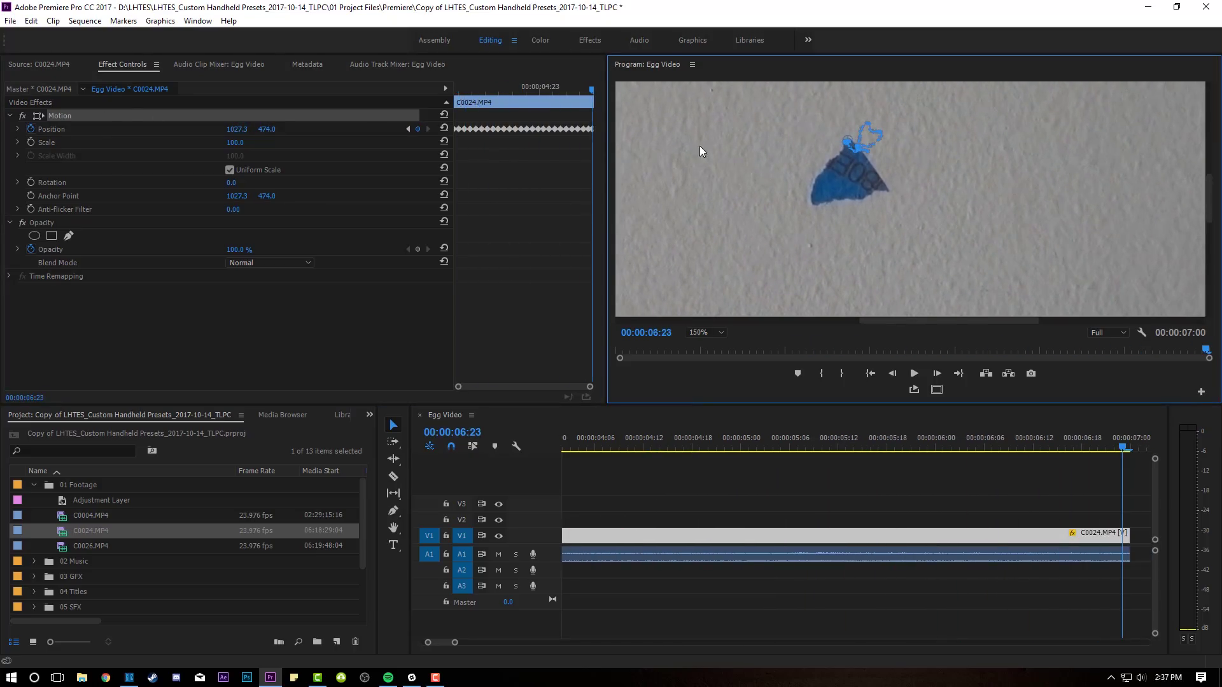
Save the Motion effect as preset 'Tape Handheld 1', anchored to In Point.
right_click(60, 118)
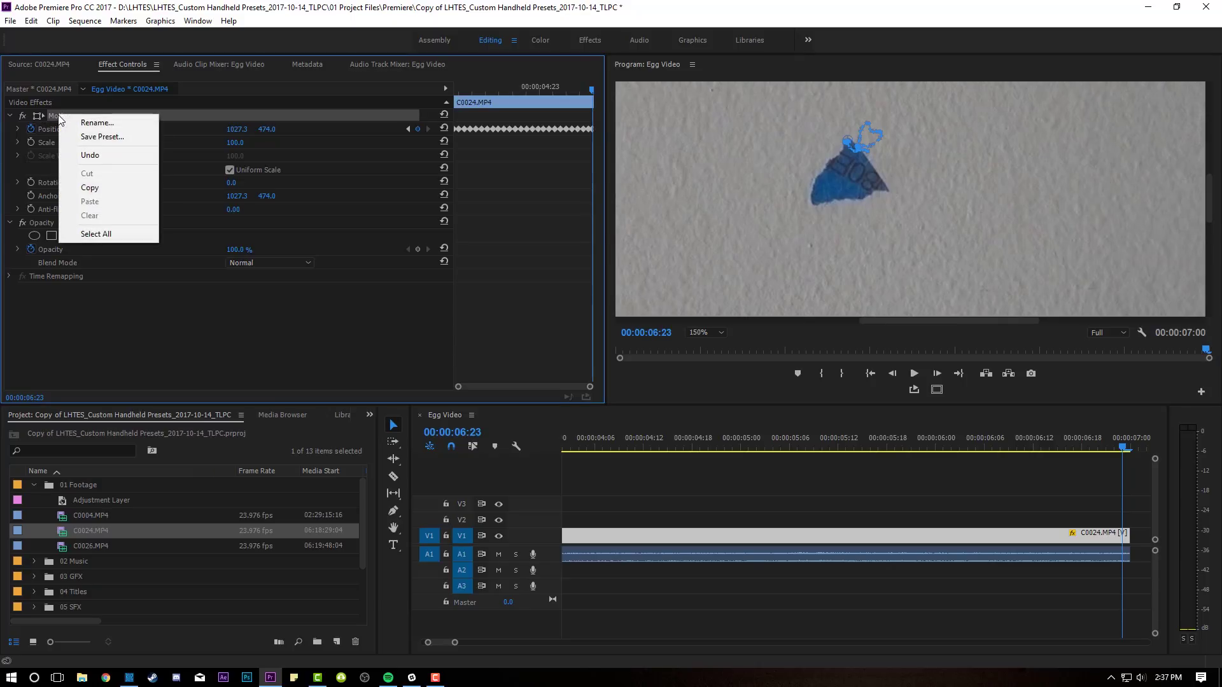
left_click(100, 137)
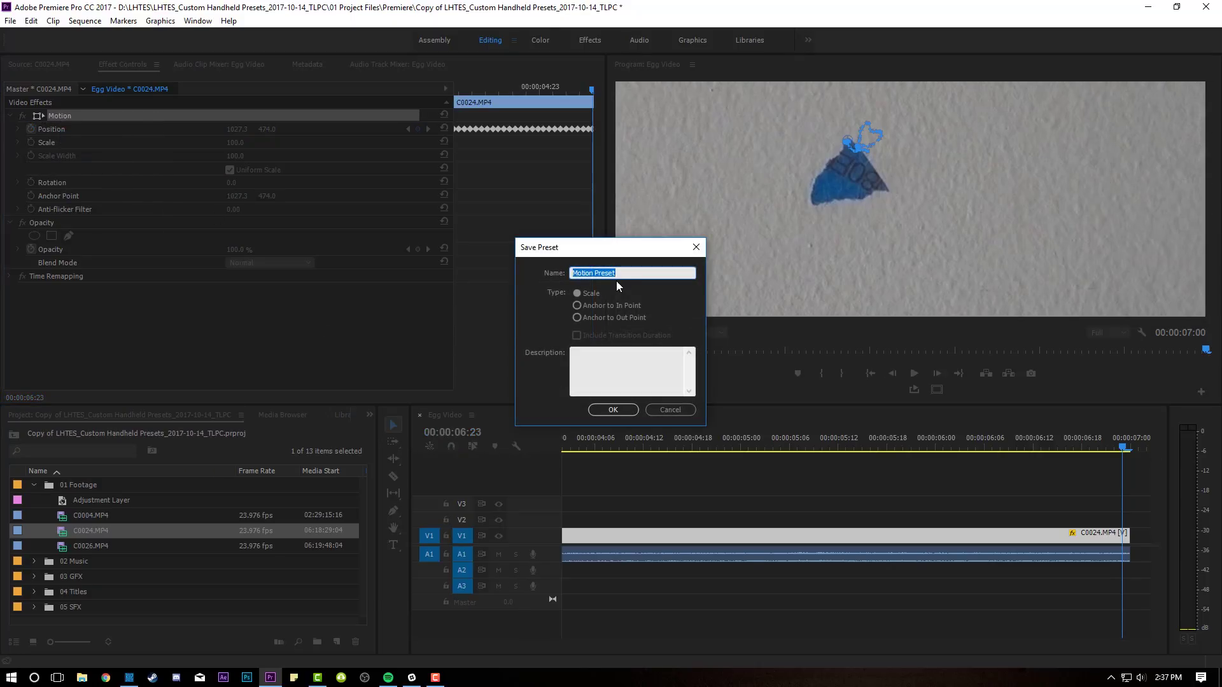
type("Tape Handheld 1")
left_click(578, 307)
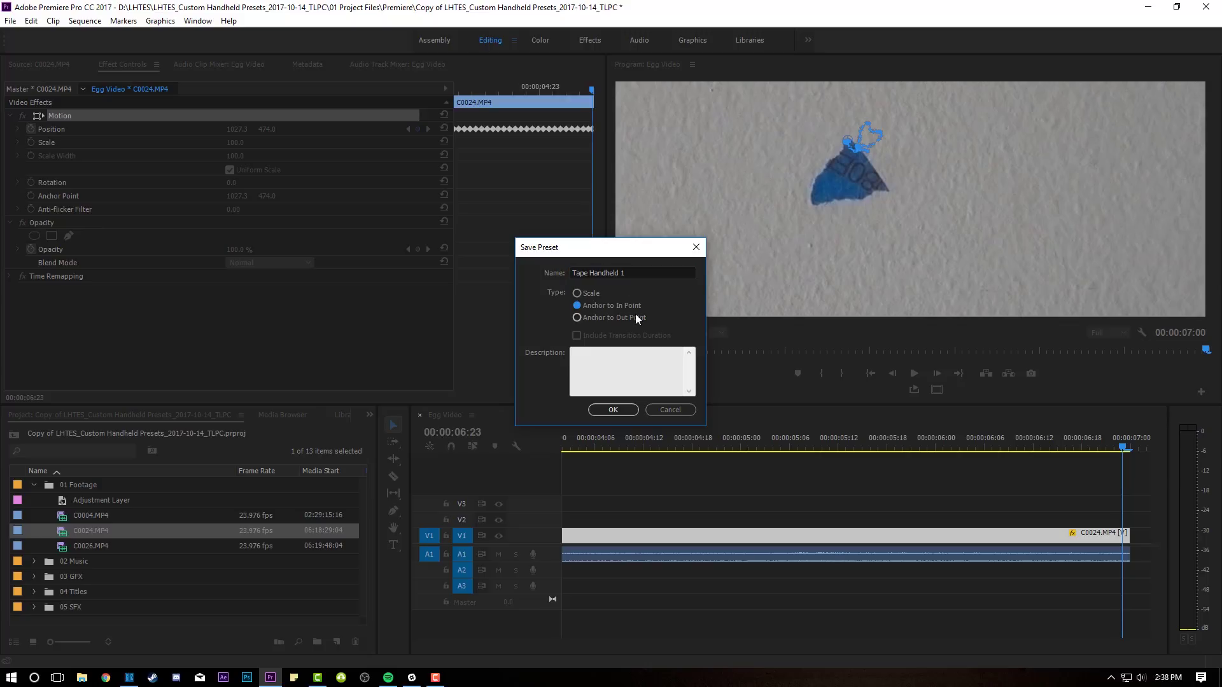
left_click(613, 410)
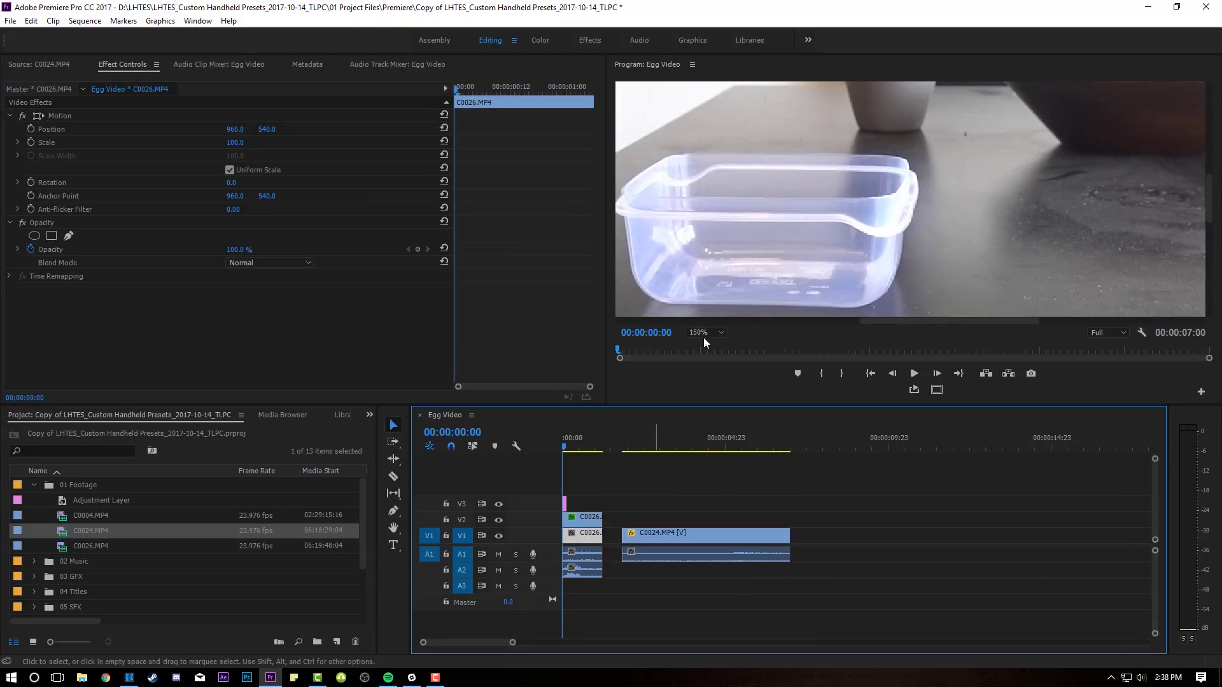
Fit the Program monitor view and nest the selected C0026 clips as Nested Sequence 02.
left_click(705, 332)
left_click(715, 341)
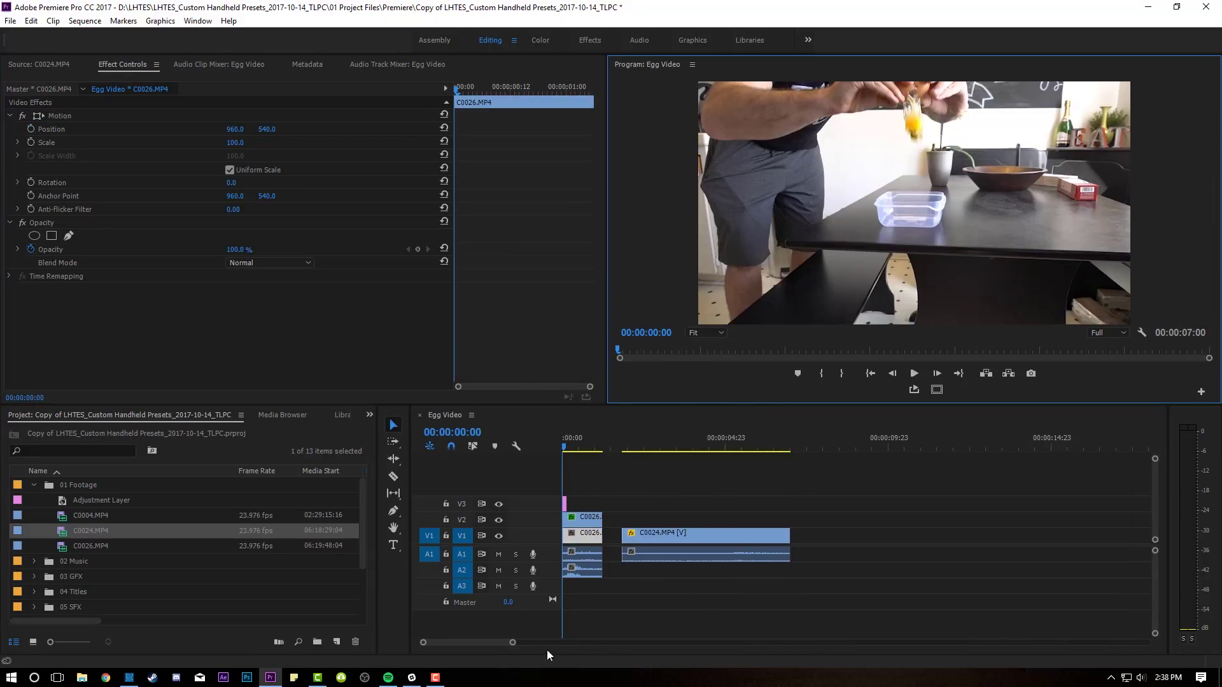
left_click_drag(512, 645, 445, 643)
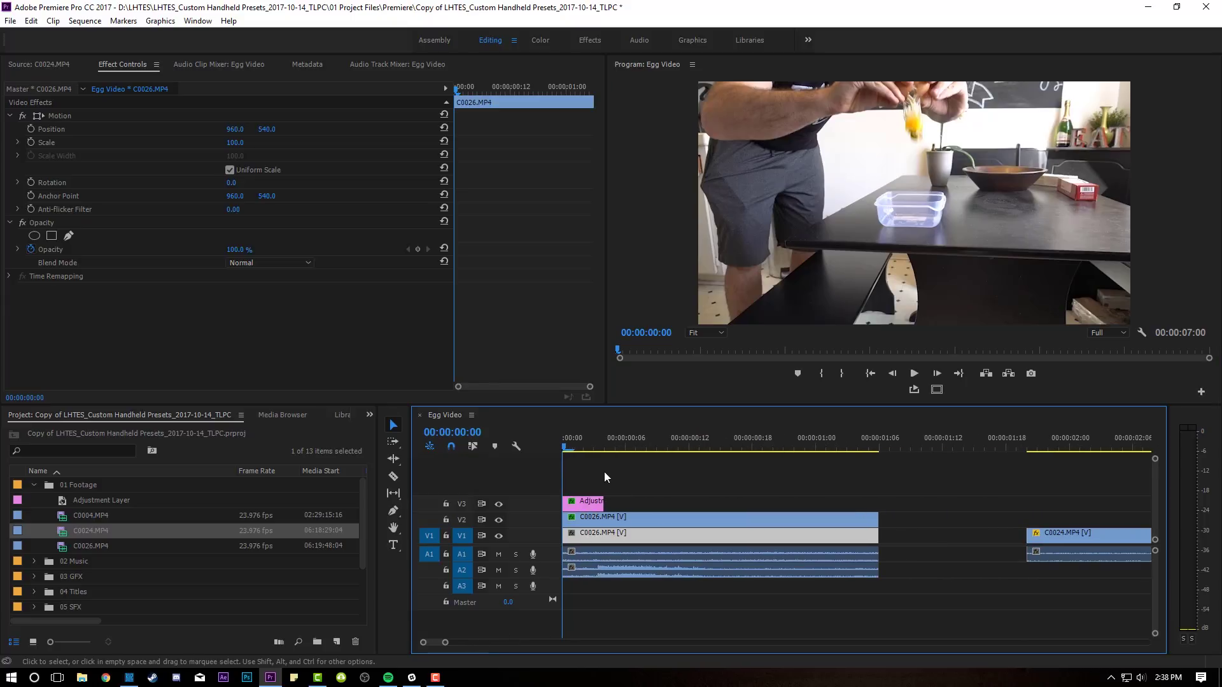
right_click(617, 522)
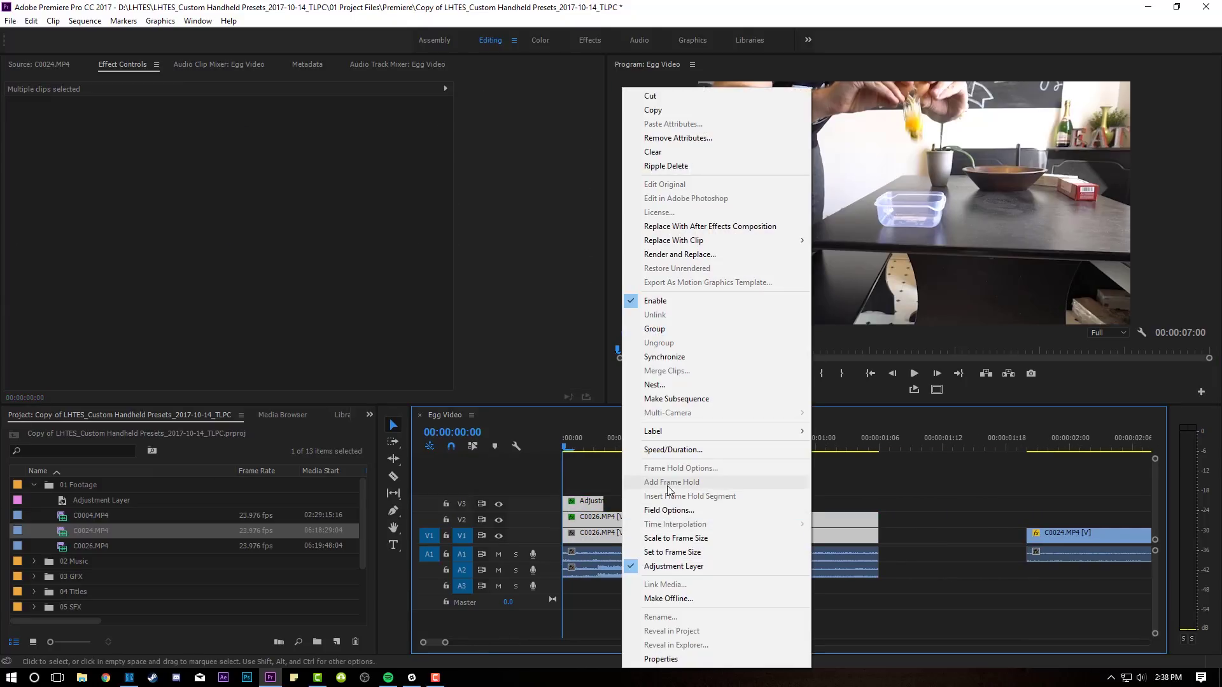
left_click(655, 384)
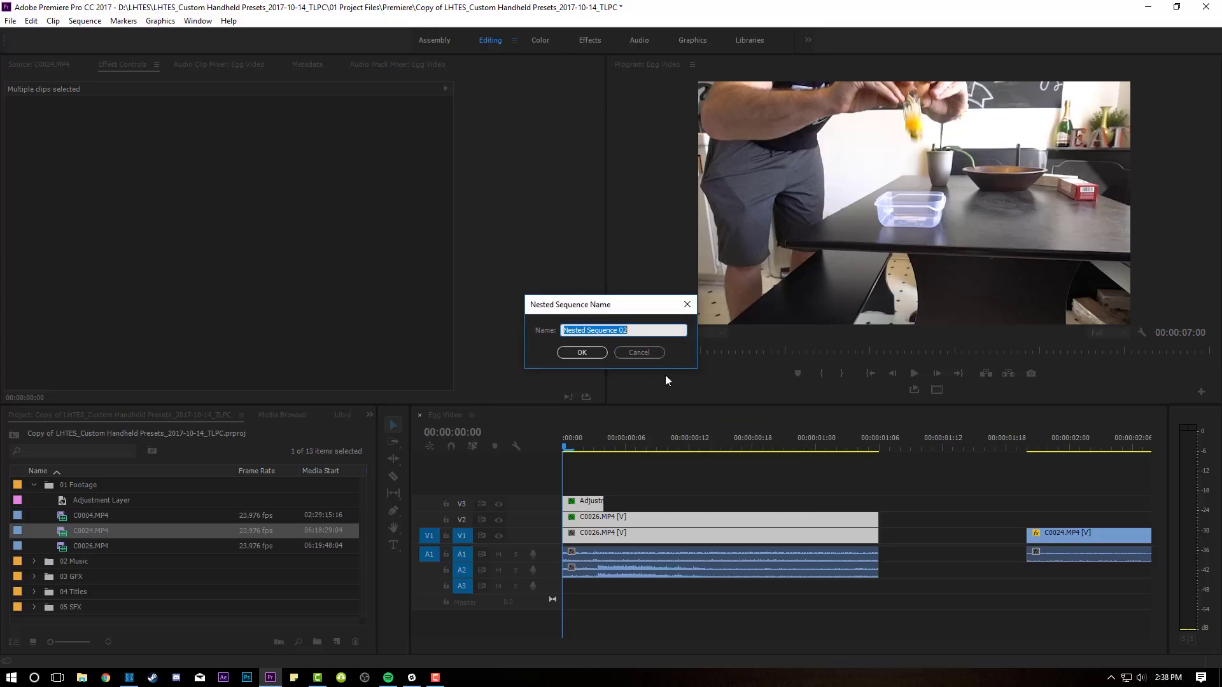
left_click(587, 353)
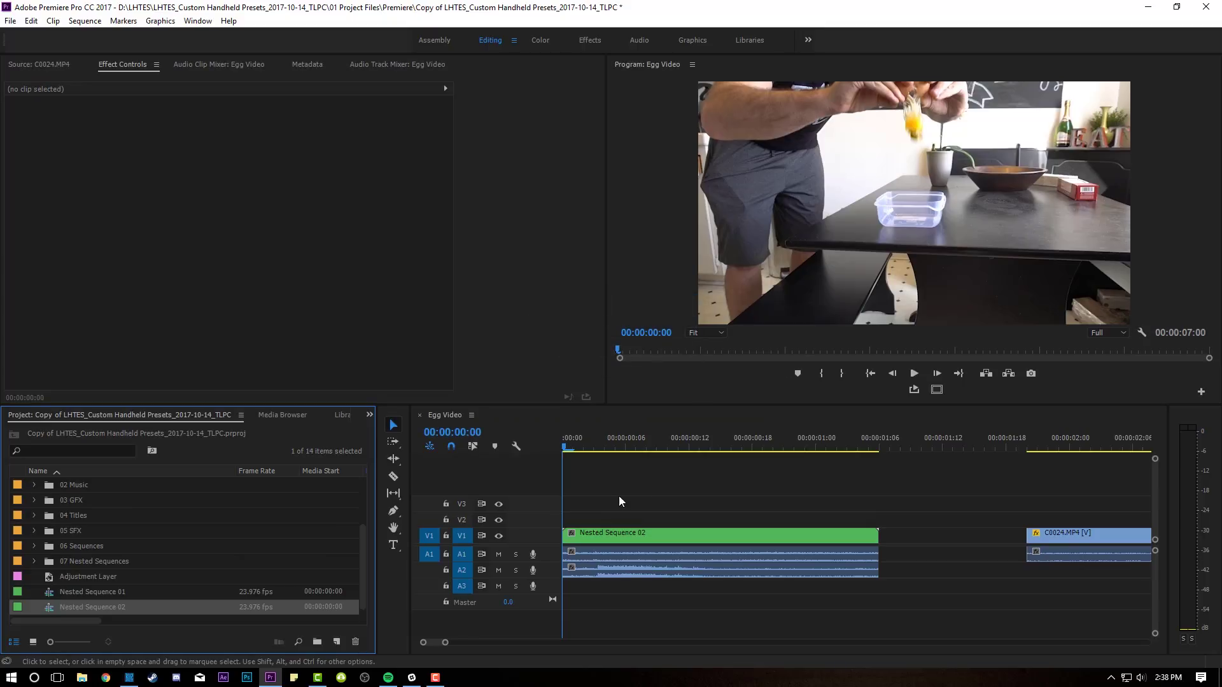
left_click(632, 538)
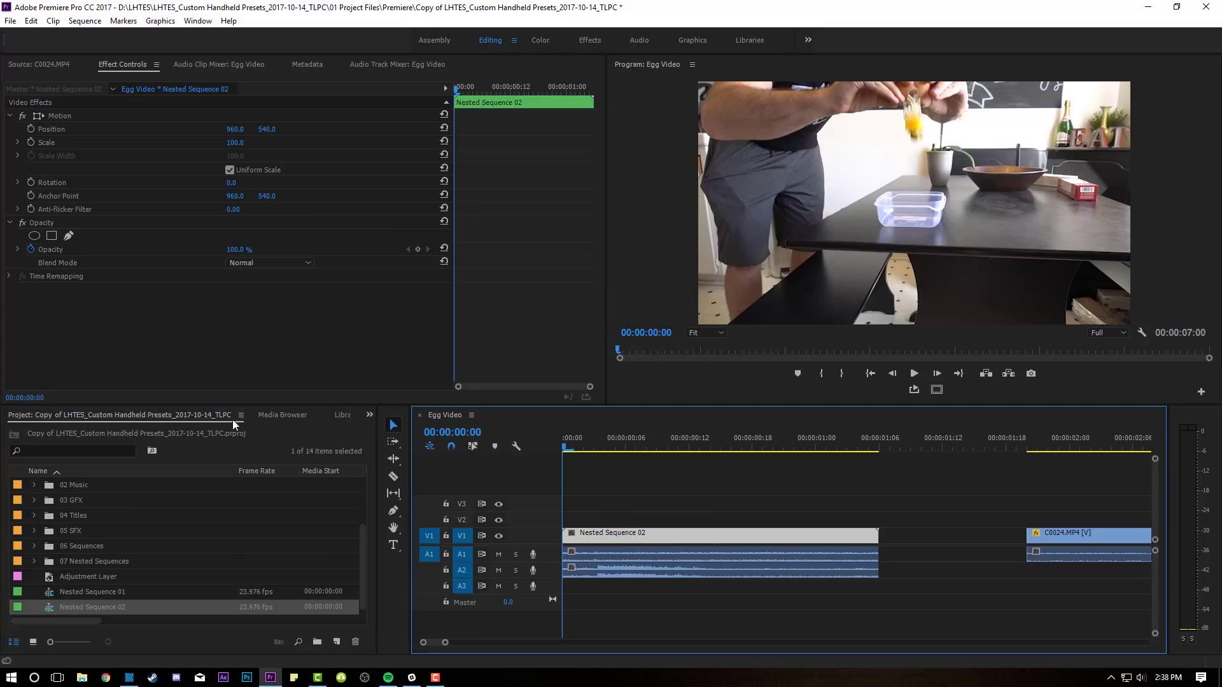
Apply the Tape Handheld 1 preset to Nested Sequence 02 and preview the shake.
left_click(370, 415)
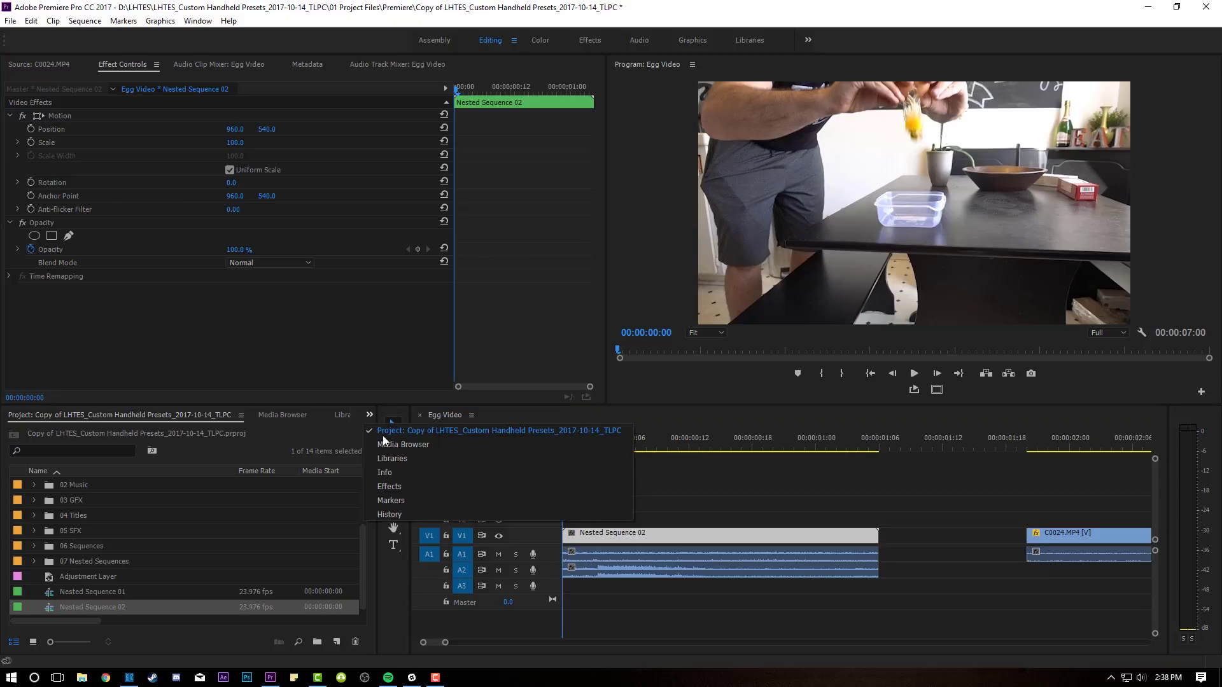
left_click(392, 487)
left_click(44, 450)
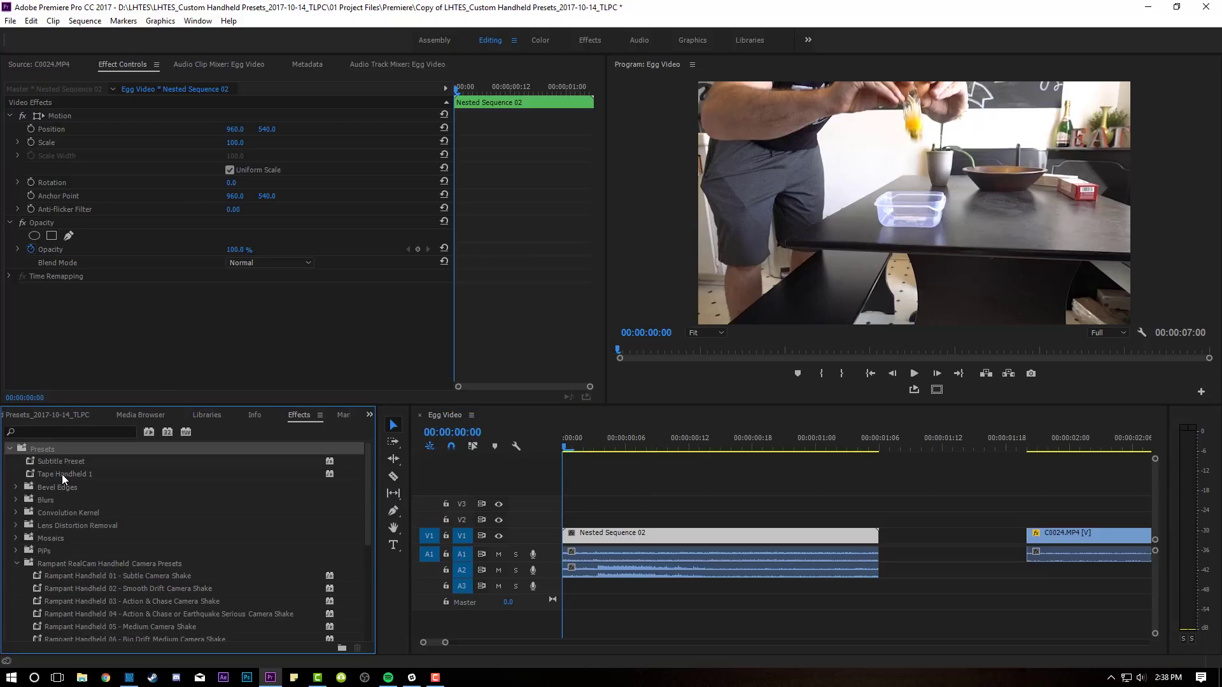
left_click(62, 474)
left_click_drag(56, 473, 595, 544)
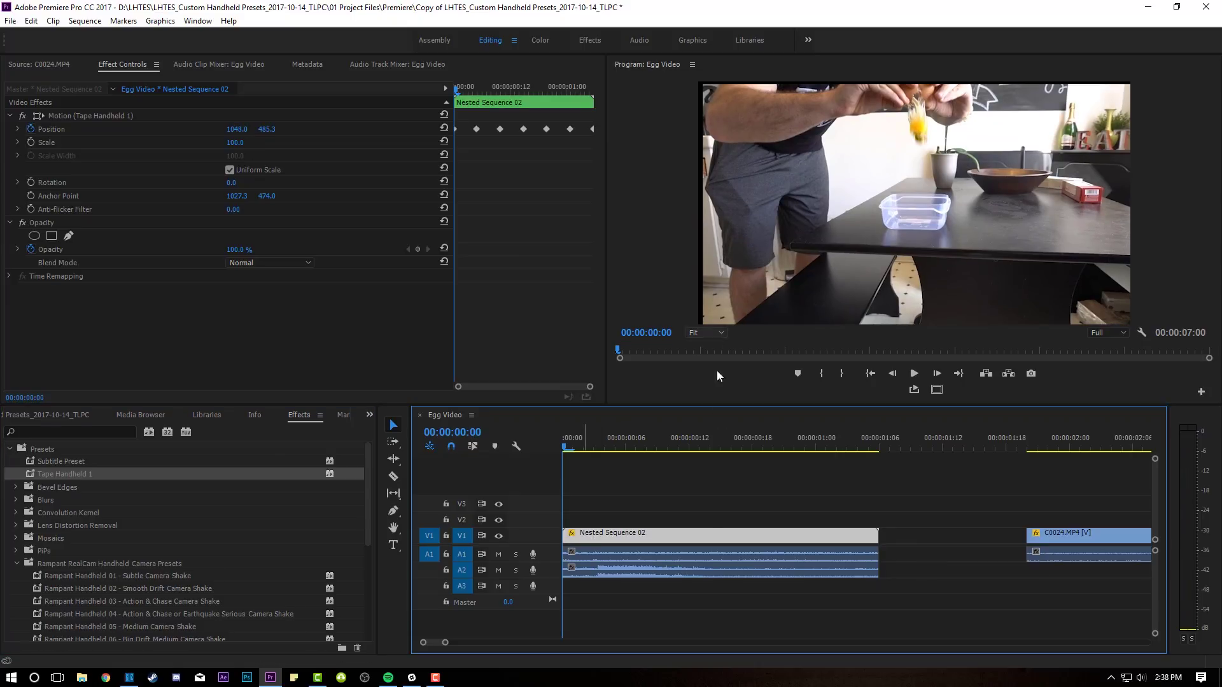
key("space")
left_click(596, 439)
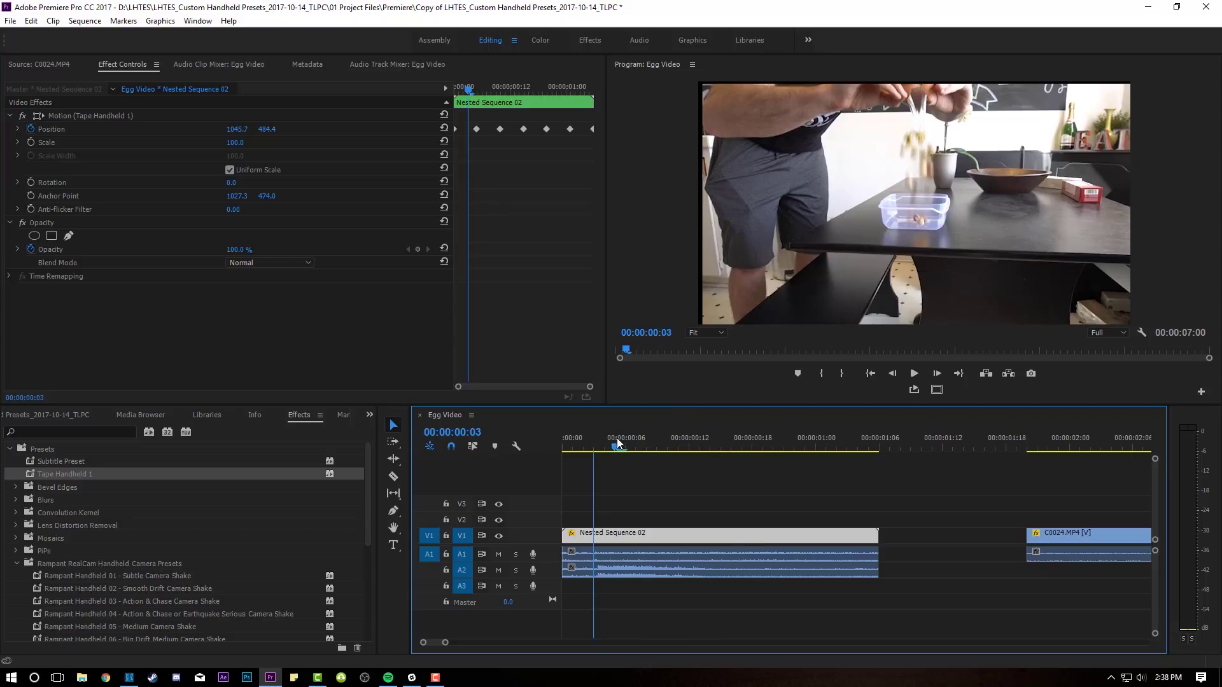
left_click_drag(617, 438, 679, 447)
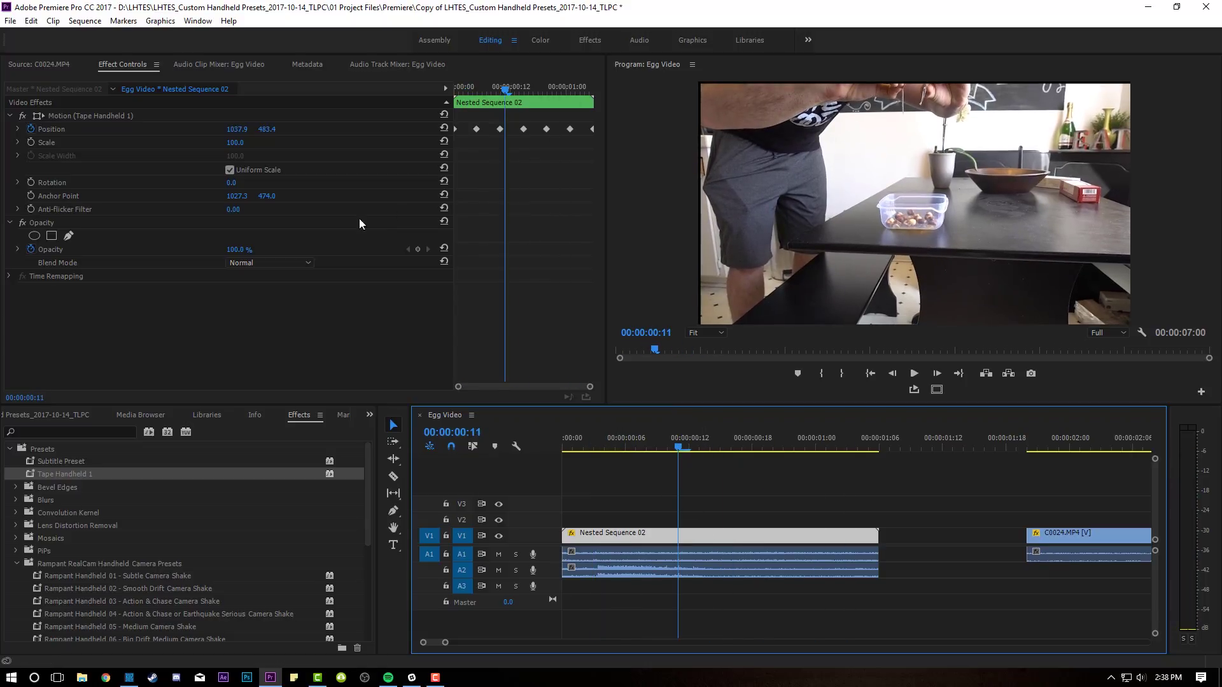
Set Scale to 105, replay the shake, then undo the Tape Handheld 1 motion.
left_click(237, 142)
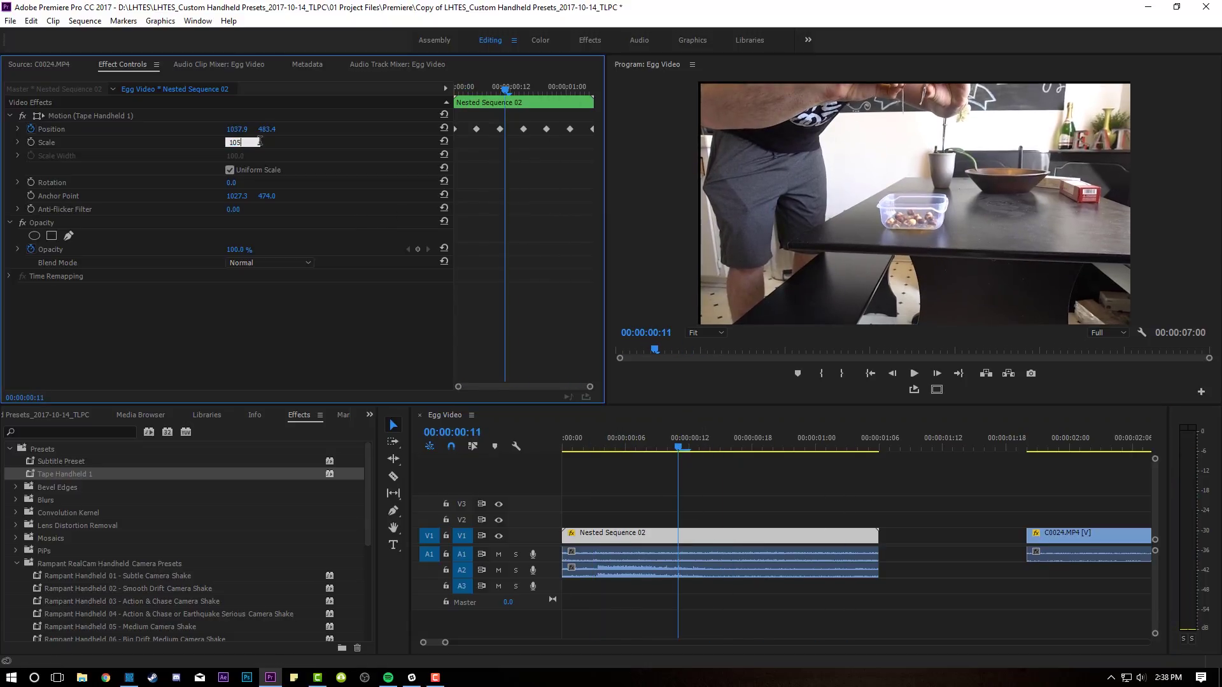
key("Return")
left_click_drag(684, 448, 421, 479)
key("space")
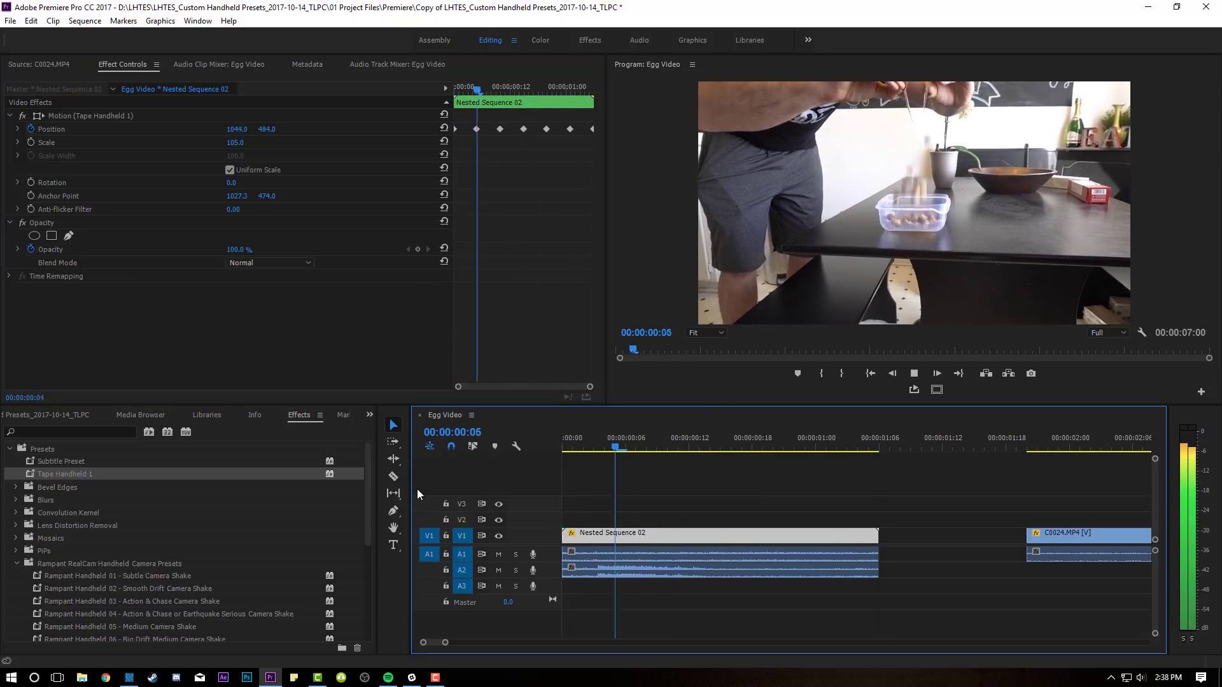
key("space")
left_click(627, 442)
key("space")
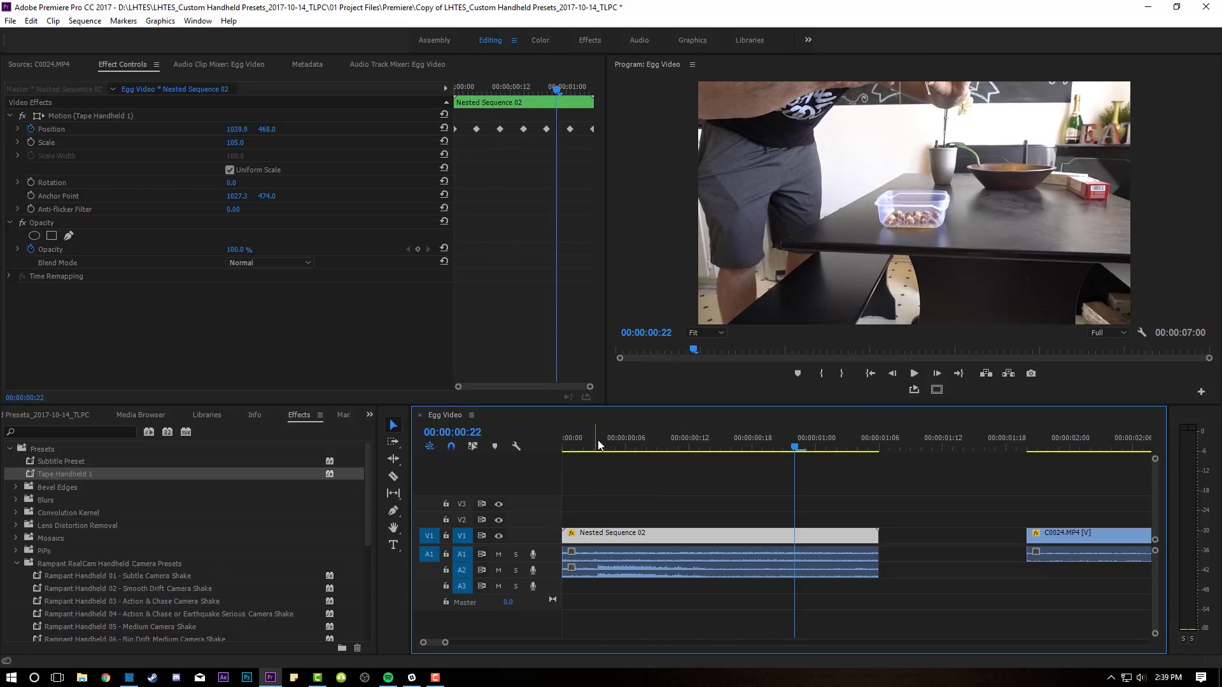
key("ctrl+z")
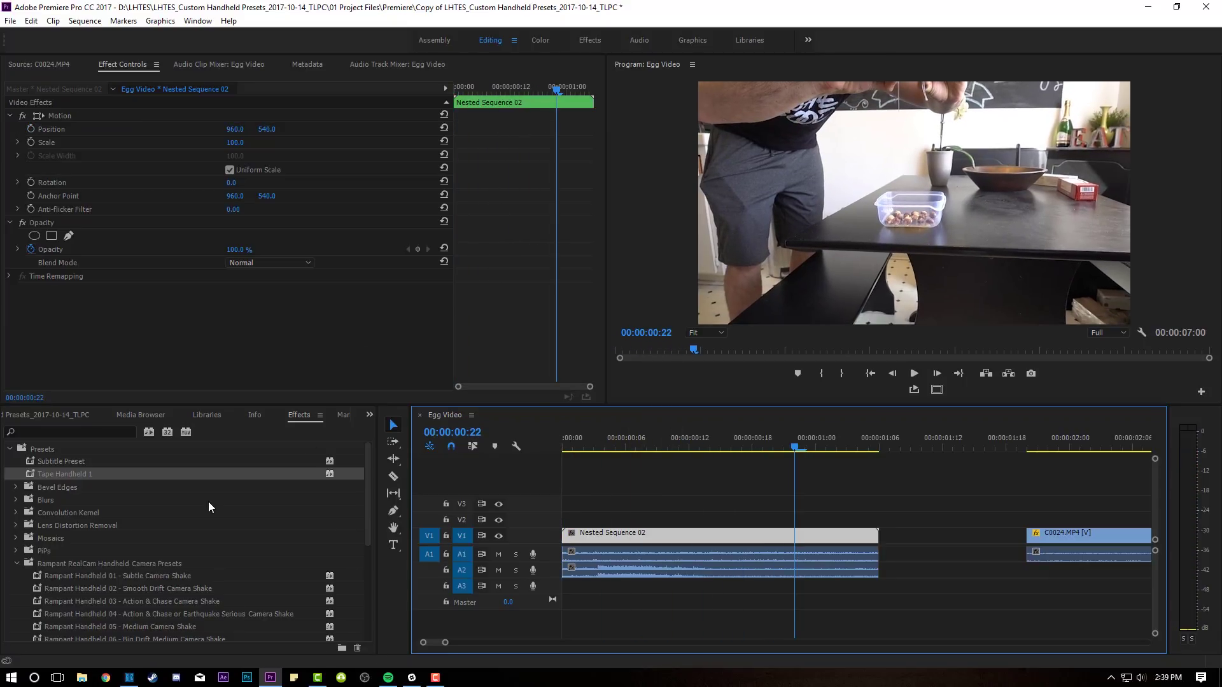
Apply Rampant Handheld 01 - Subtle Camera Shake to Nested Sequence 02 and play it back.
scroll(98, 542, "down", 2)
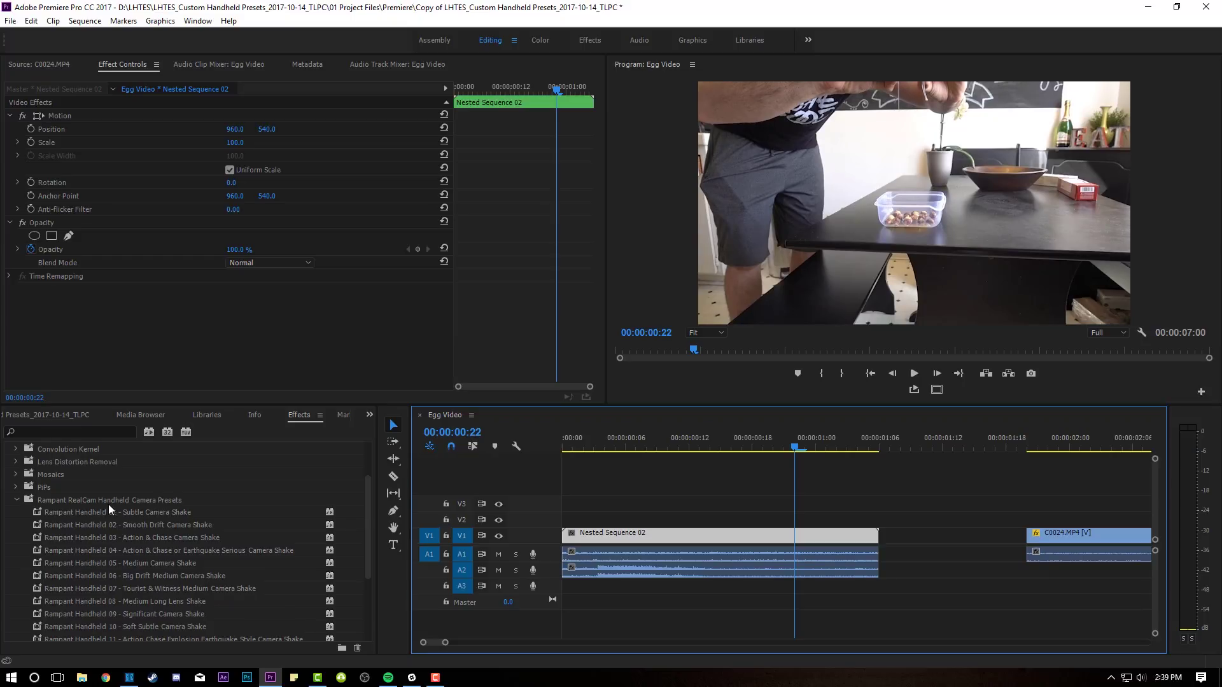
left_click(90, 510)
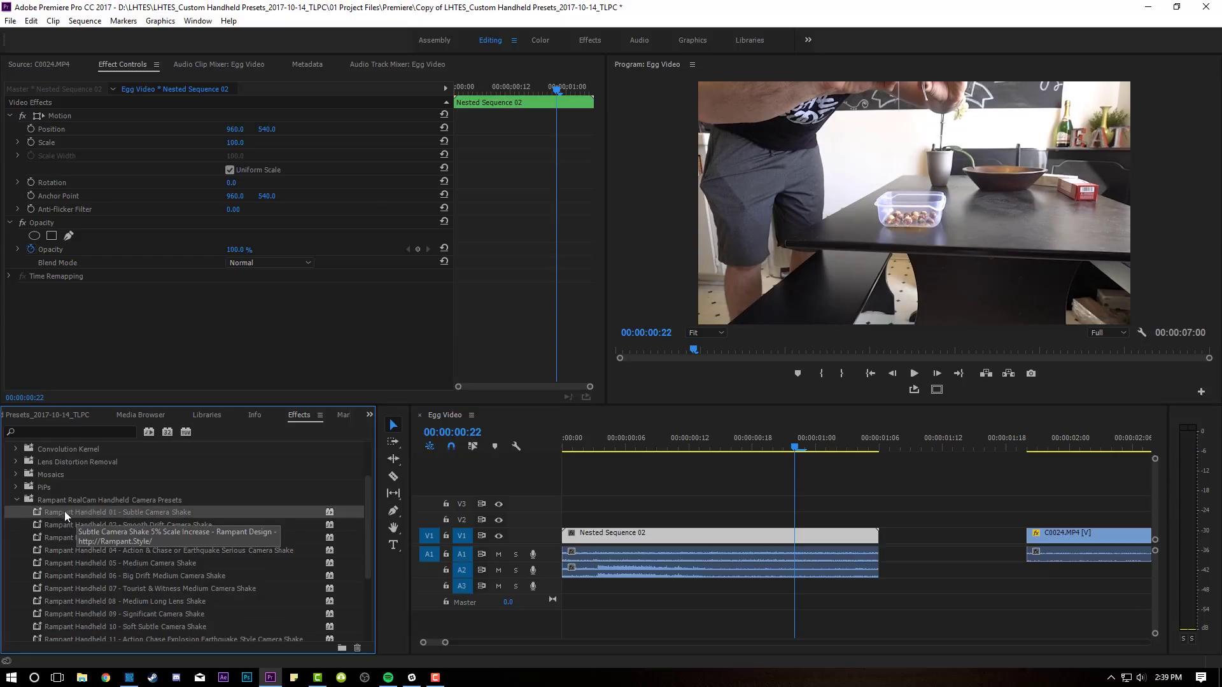
left_click_drag(67, 511, 617, 536)
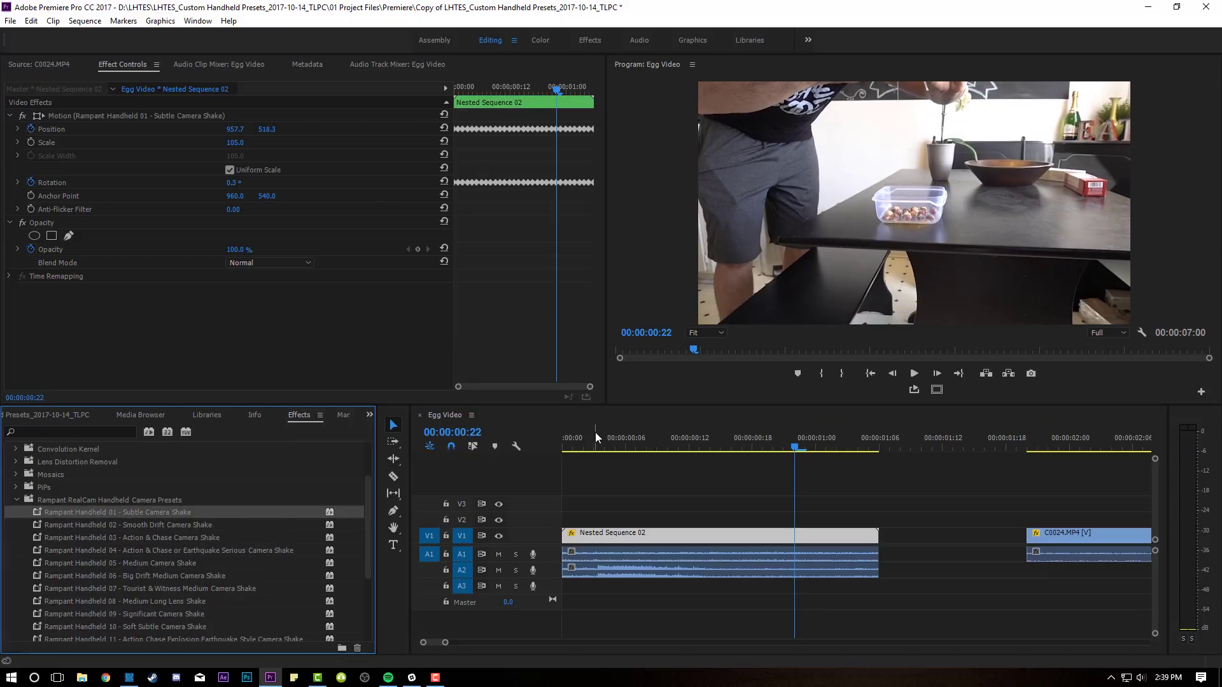
key("space")
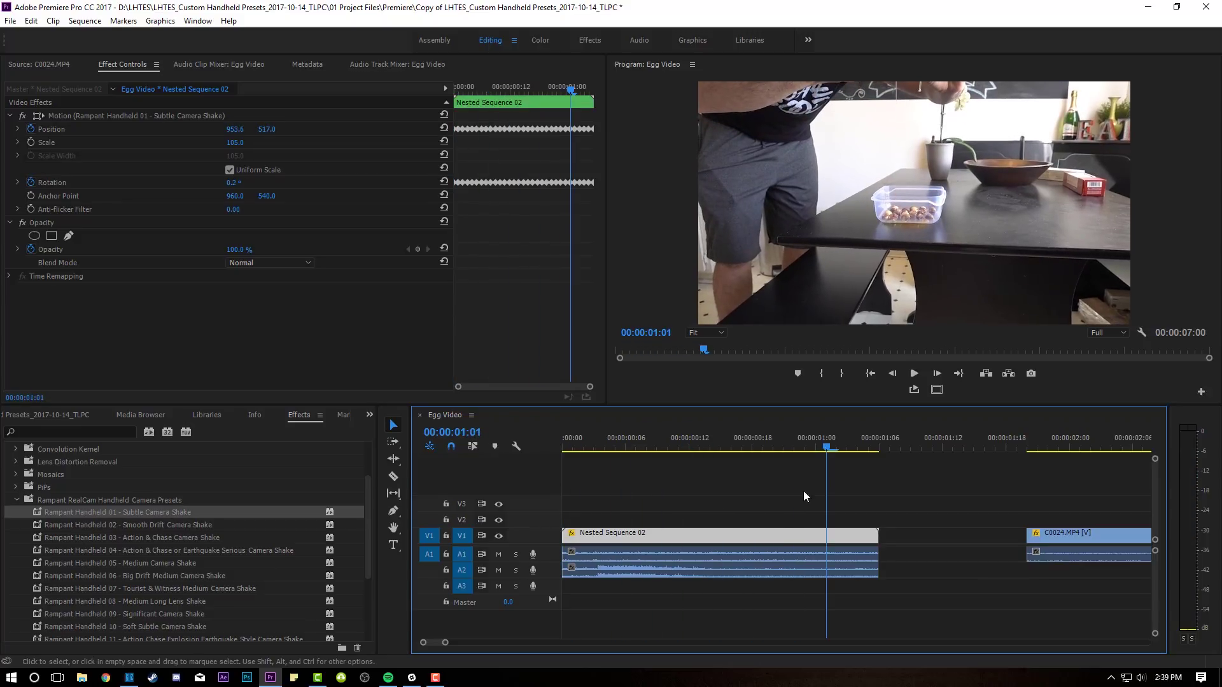